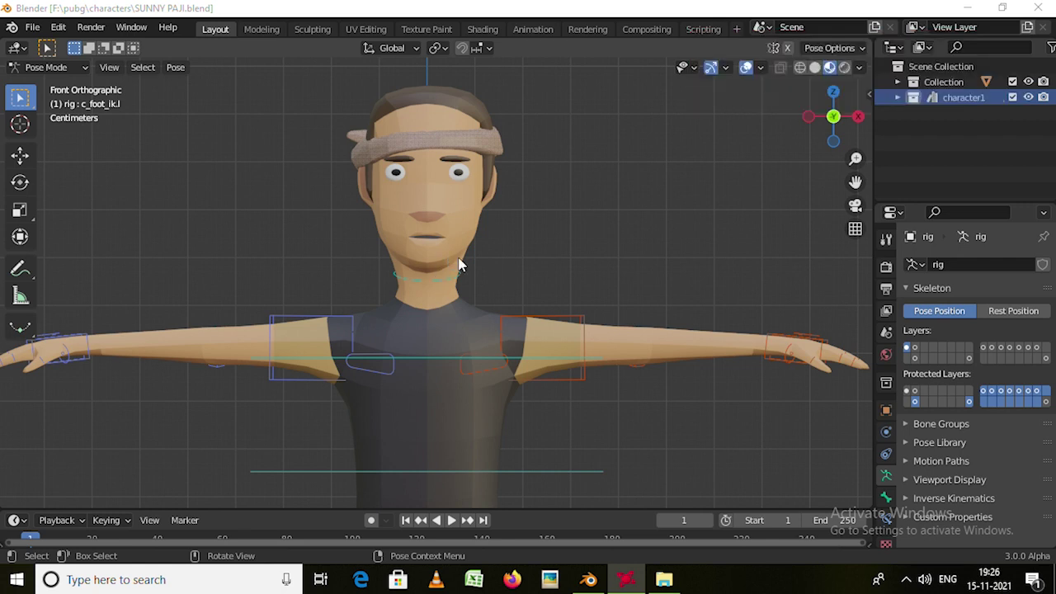
# Switch the character rig from Pose Mode to Object Mode, orbiting to a frontal angle.
pyautogui.moveTo(468, 260)
pyautogui.mouseDown(button='middle')
pyautogui.moveTo(468, 251)
pyautogui.moveTo(504, 261)
pyautogui.moveTo(450, 265)
pyautogui.moveTo(422, 197)
pyautogui.mouseUp(button='middle')
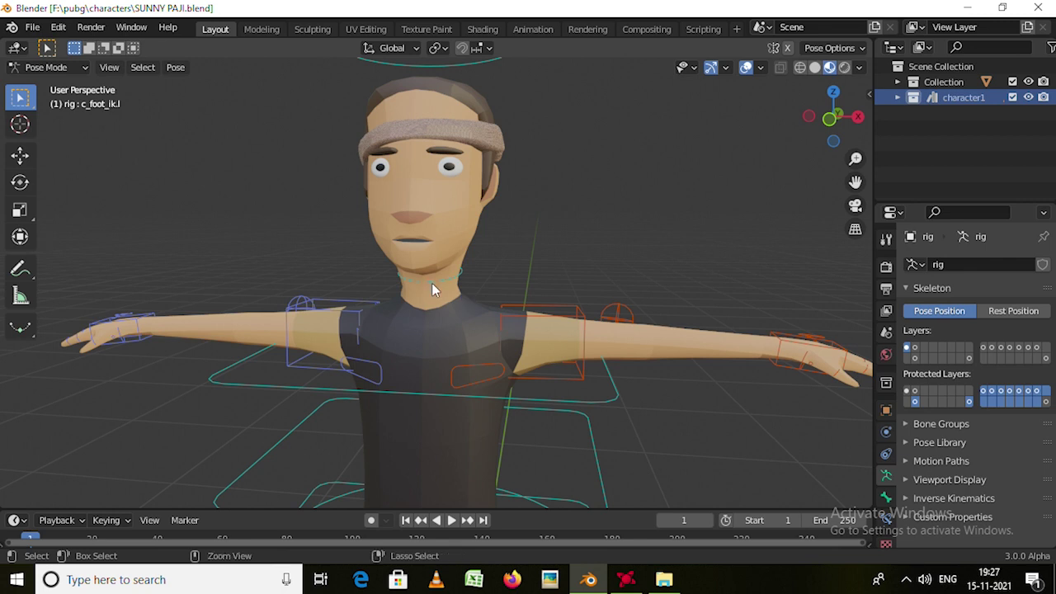
pyautogui.hotkey('ctrl', 'Tab')
pyautogui.moveTo(419, 283); pyautogui.dragTo(443, 288, button='middle')
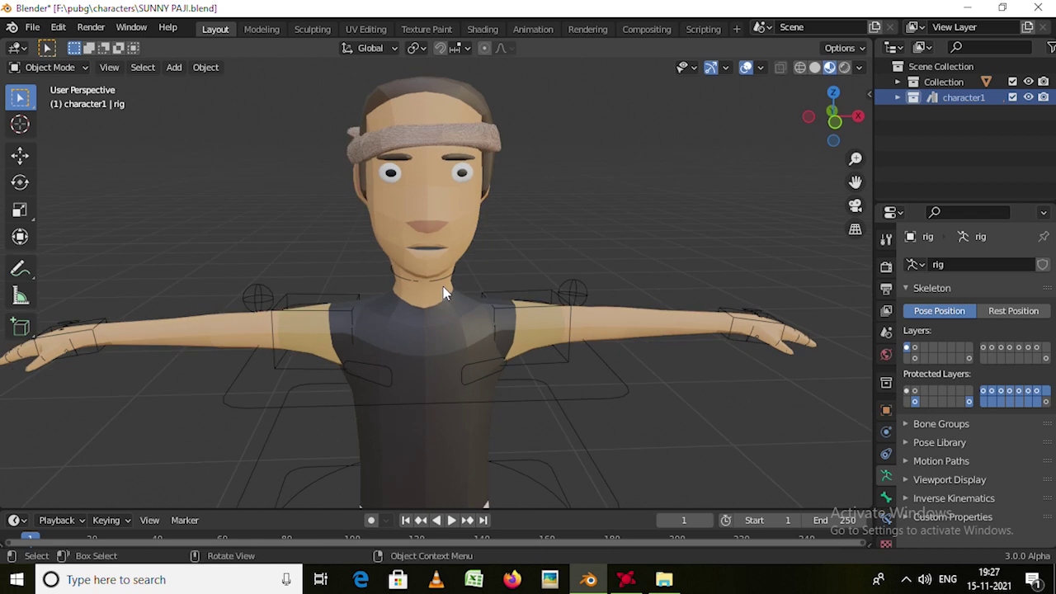
# Hide the rig, go to front orthographic view, and select the man-casual.002 body mesh.
pyautogui.press('h')
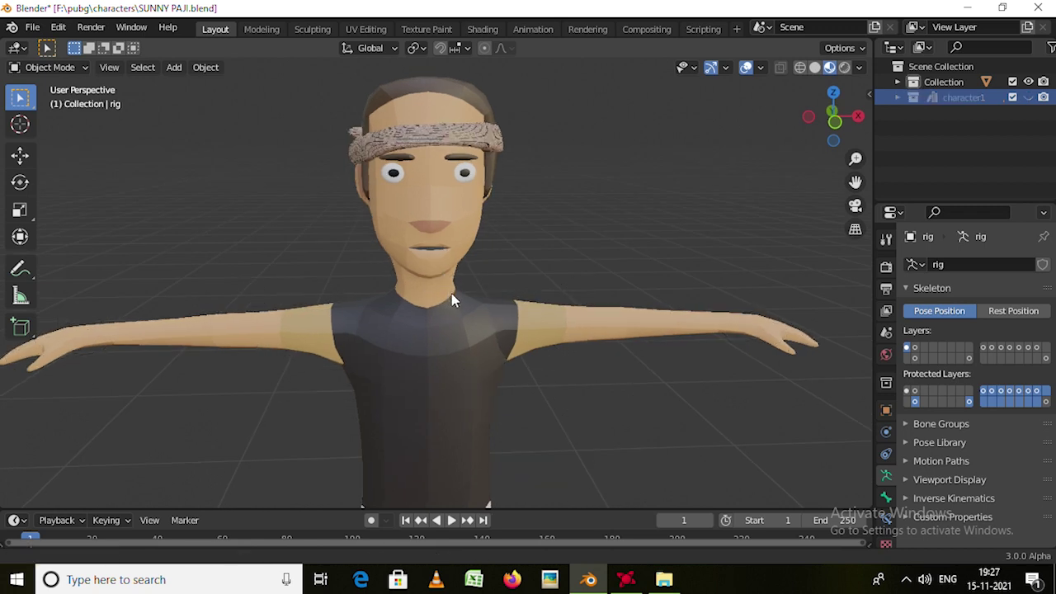
pyautogui.moveTo(451, 297)
pyautogui.keyDown('shift'); pyautogui.mouseDown(button='middle')
pyautogui.moveTo(541, 297)
pyautogui.moveTo(561, 349)
pyautogui.moveTo(528, 345)
pyautogui.mouseUp(button='middle'); pyautogui.keyUp('shift')
pyautogui.press('KP_1')
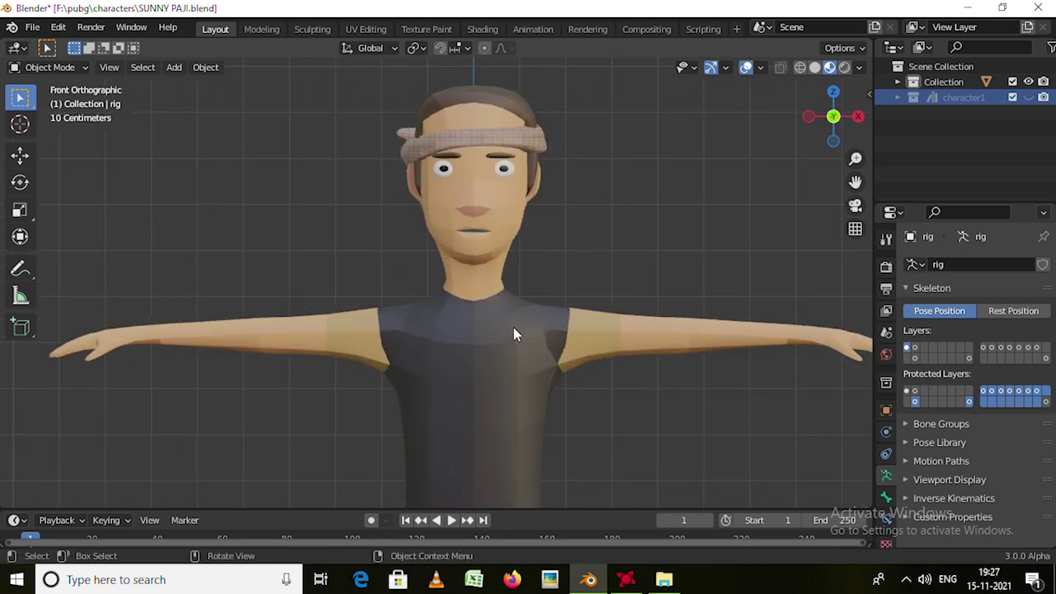
pyautogui.keyDown('shift'); pyautogui.moveTo(520, 281); pyautogui.dragTo(467, 286, button='middle'); pyautogui.keyUp('shift')
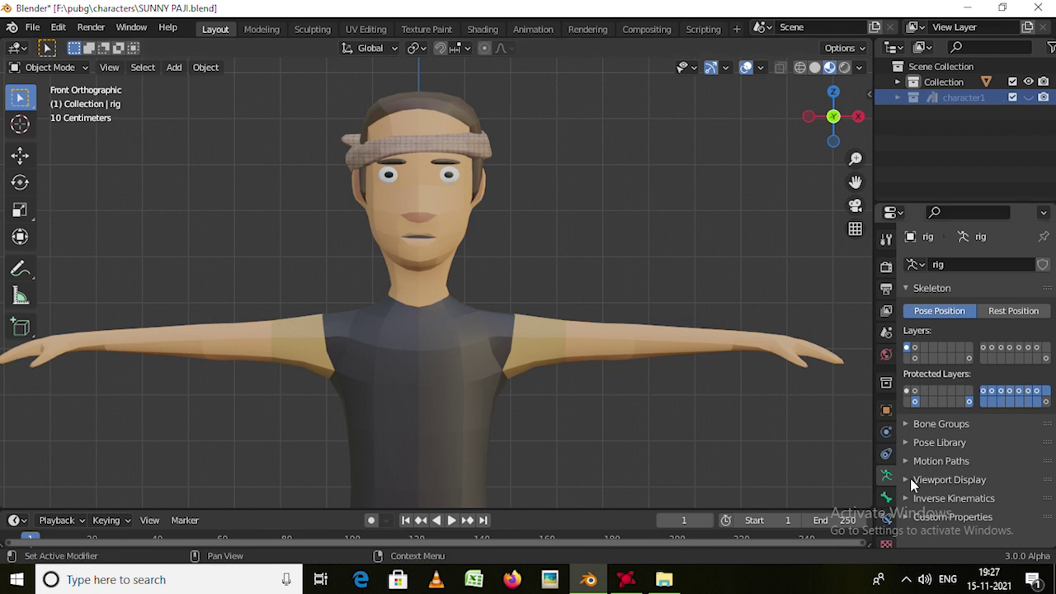
pyautogui.click(447, 125)
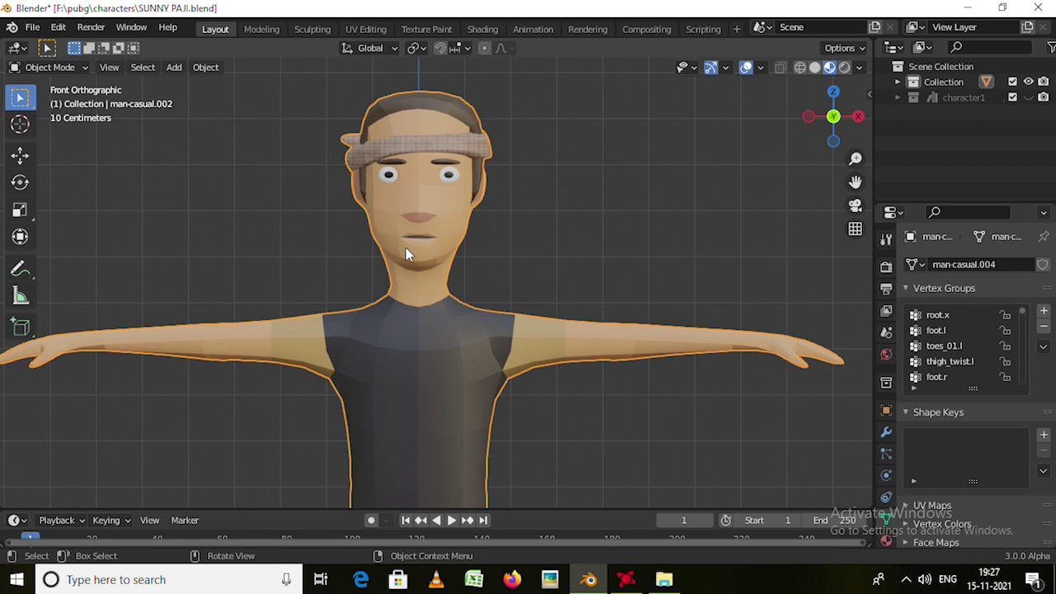
# Add a Basis shape key plus a second key, and start renaming it to talk.
pyautogui.moveTo(405, 254); pyautogui.dragTo(567, 224, button='middle')
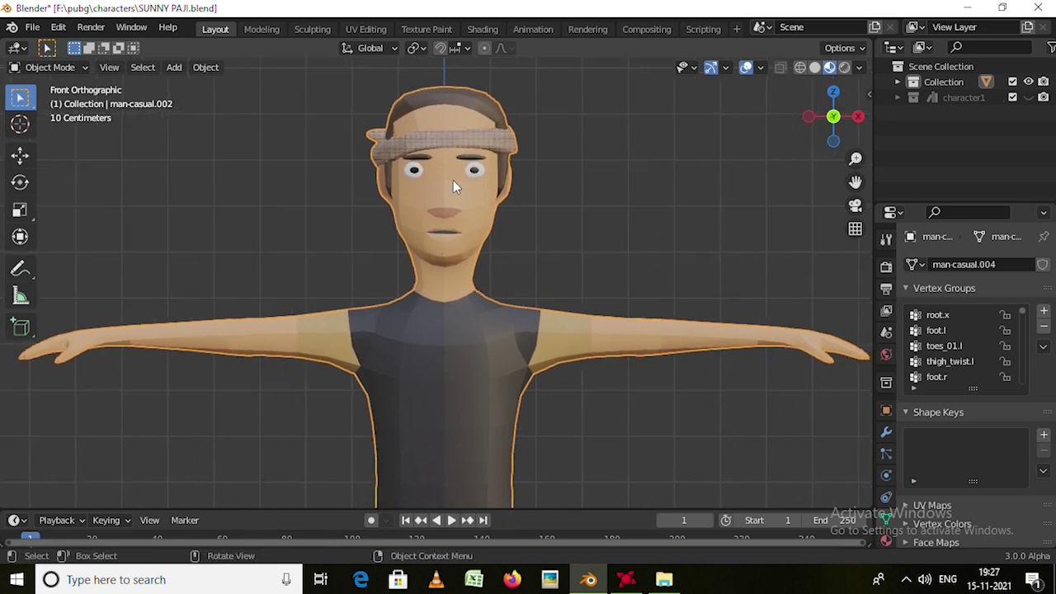
pyautogui.scroll(1, 452, 178)
pyautogui.scroll(1, 464, 176)
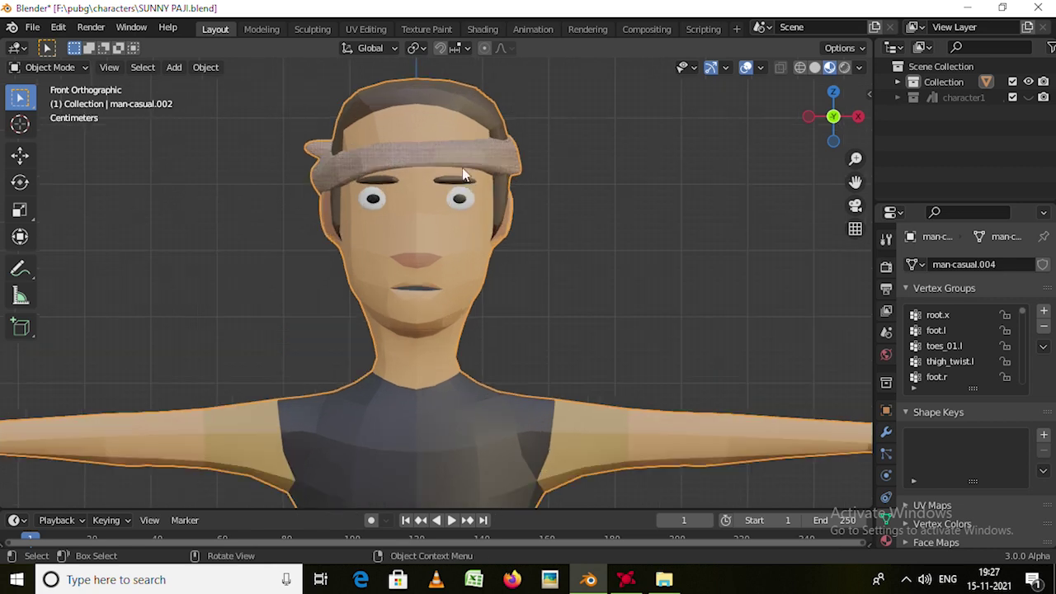
pyautogui.scroll(-1, 443, 180)
pyautogui.scroll(-1, 438, 171)
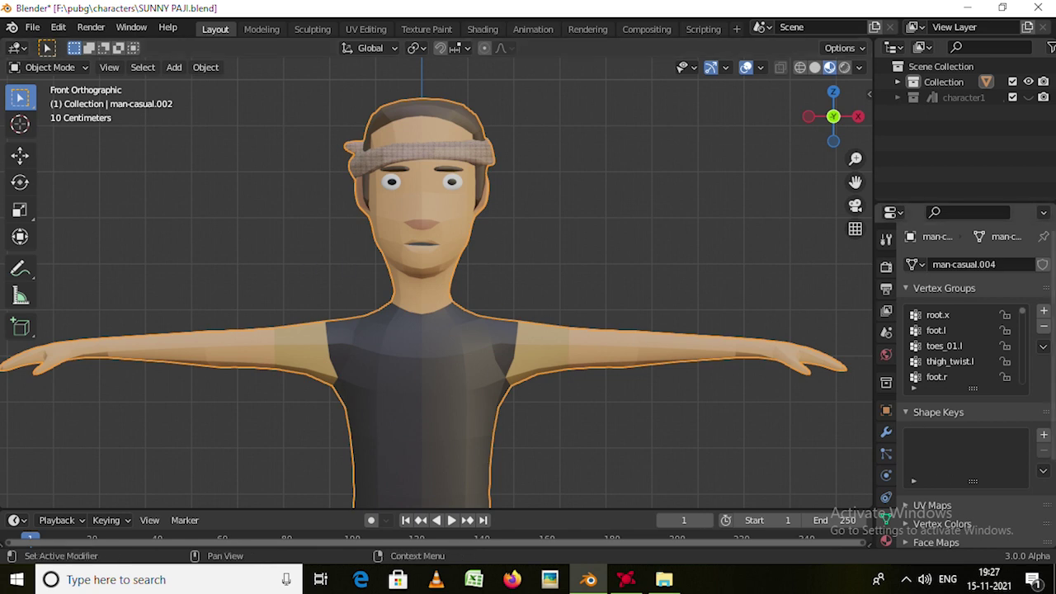
pyautogui.click(1043, 436)
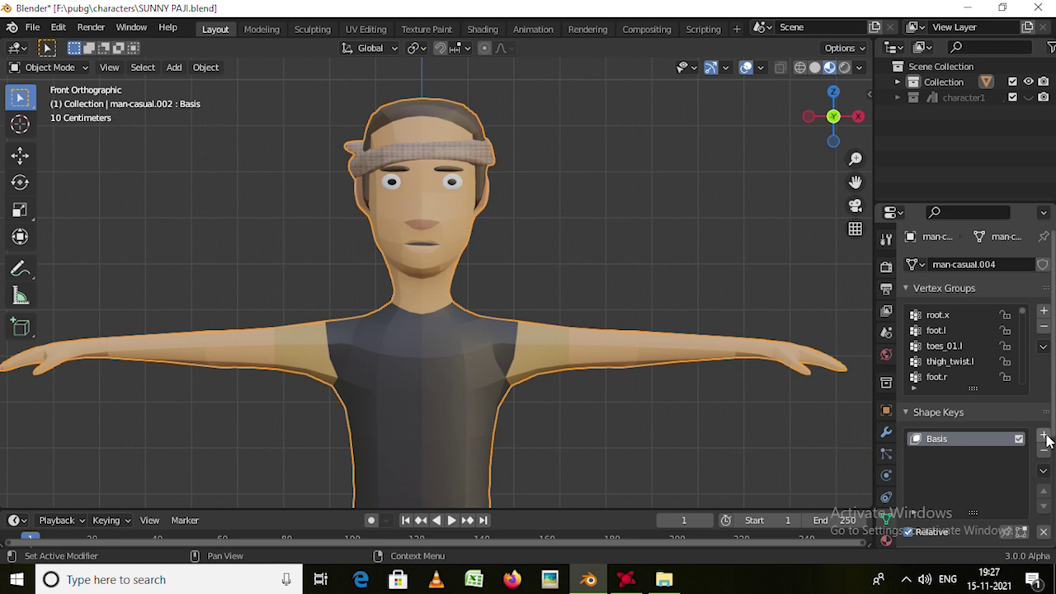
pyautogui.click(1043, 435)
pyautogui.doubleClick(970, 460)
pyautogui.write('talk')
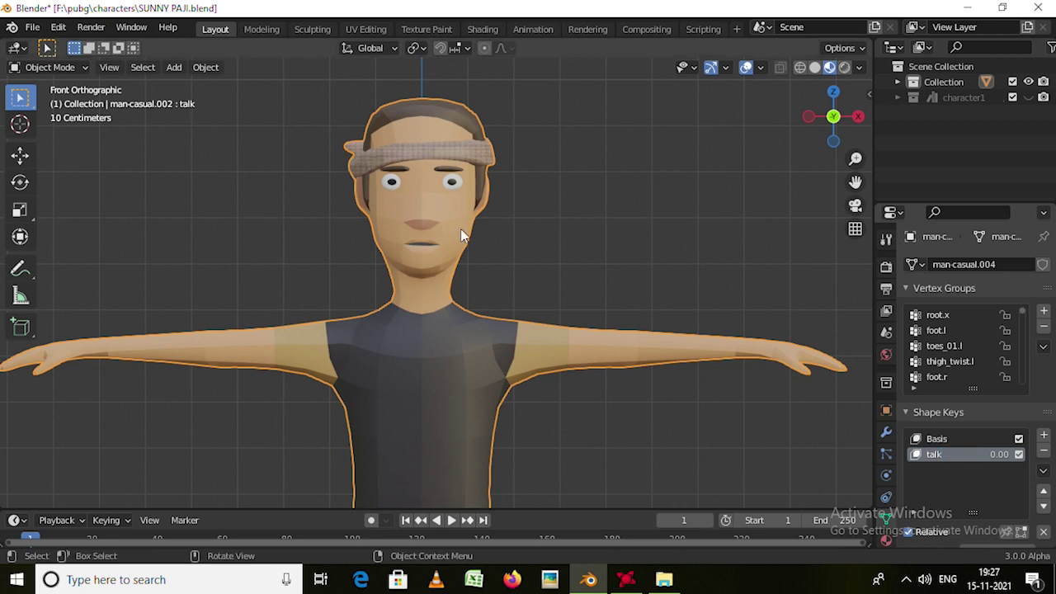
# In Edit Mode, box-select the lower-lip vertices and move them down.
pyautogui.press('Tab')
pyautogui.scroll(5, 405, 240)
pyautogui.scroll(4, 488, 249)
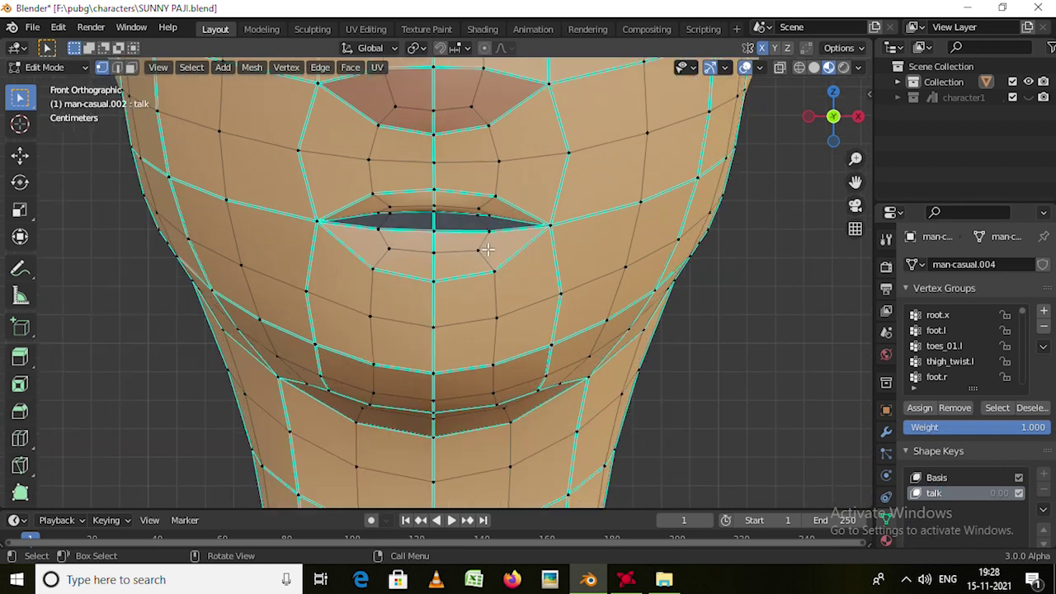
pyautogui.moveTo(374, 208); pyautogui.dragTo(467, 258)
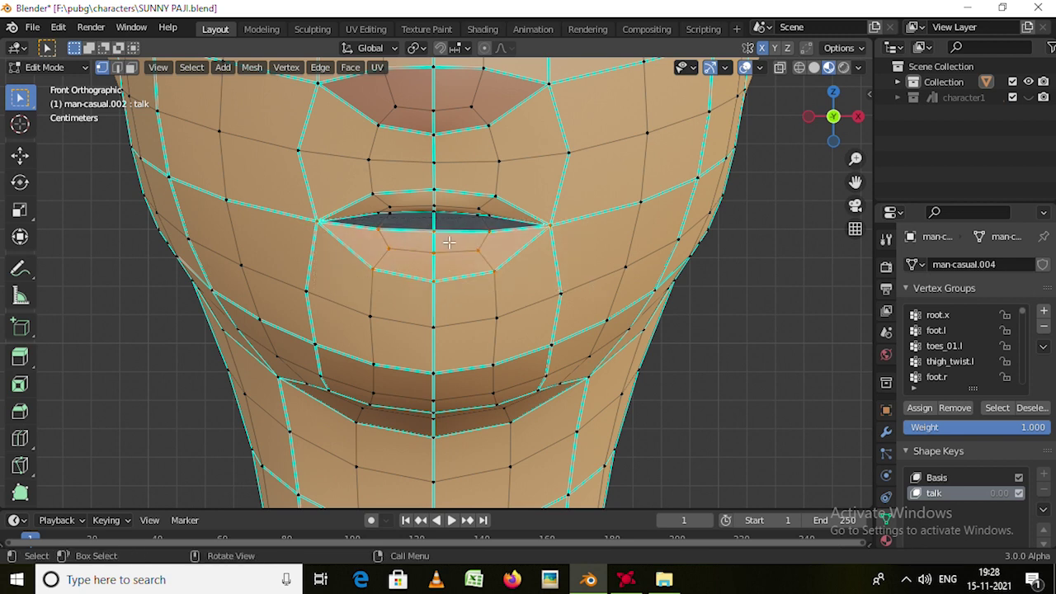
pyautogui.press('g')
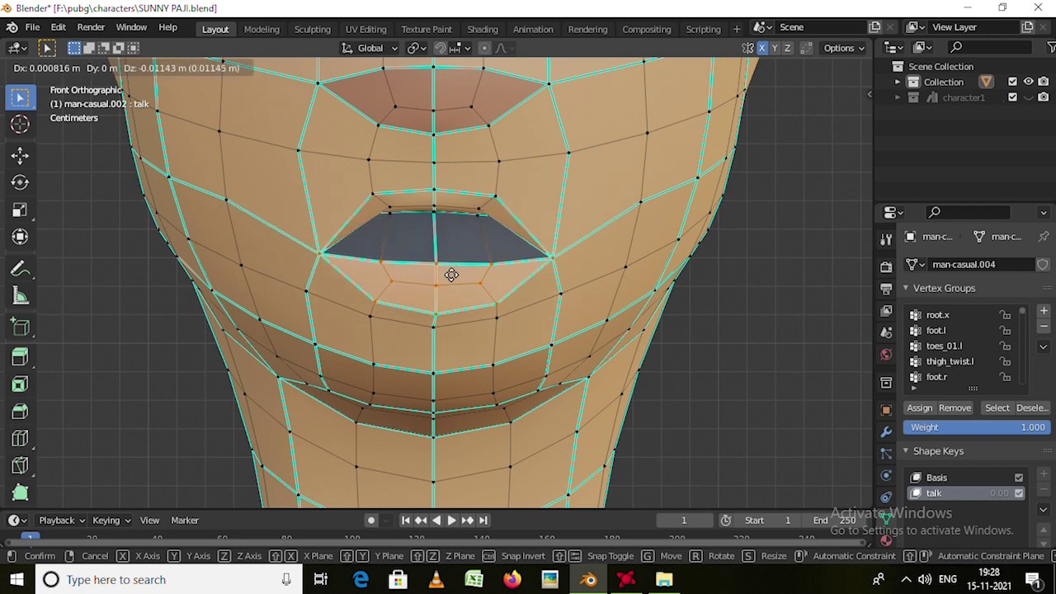
pyautogui.click(451, 275)
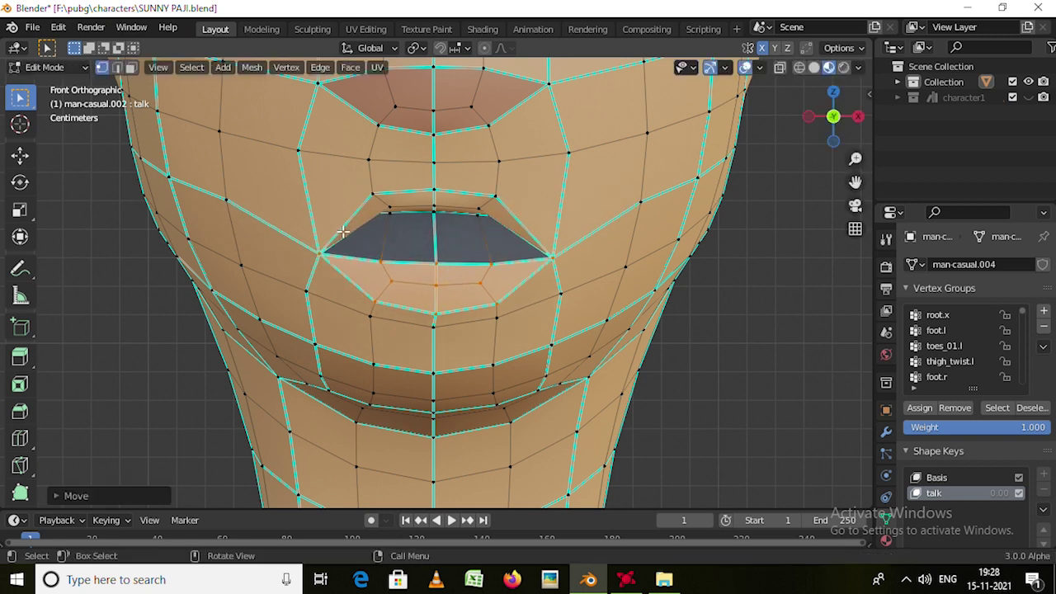
pyautogui.press('s')
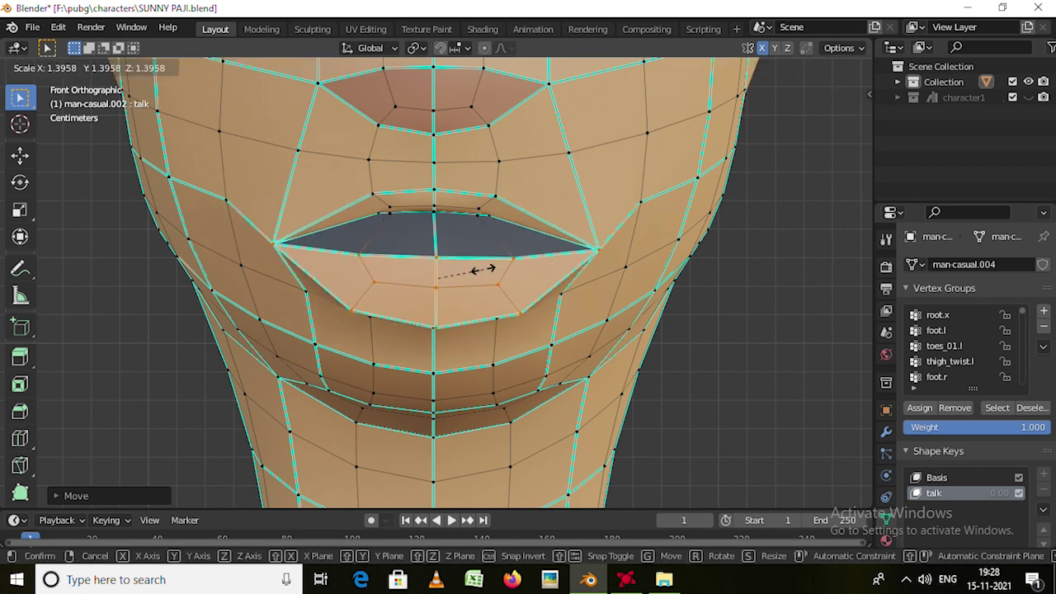
pyautogui.press('Escape')
# Scale the mouth-corner vertices outward to widen the mouth, then return to Object Mode.
pyautogui.click(317, 250)
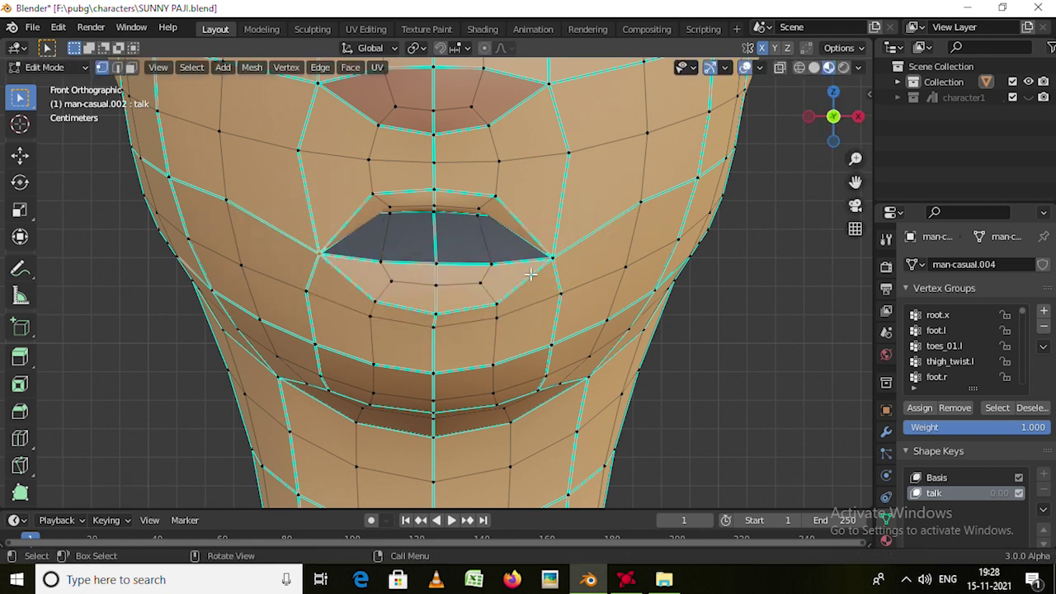
pyautogui.press('s')
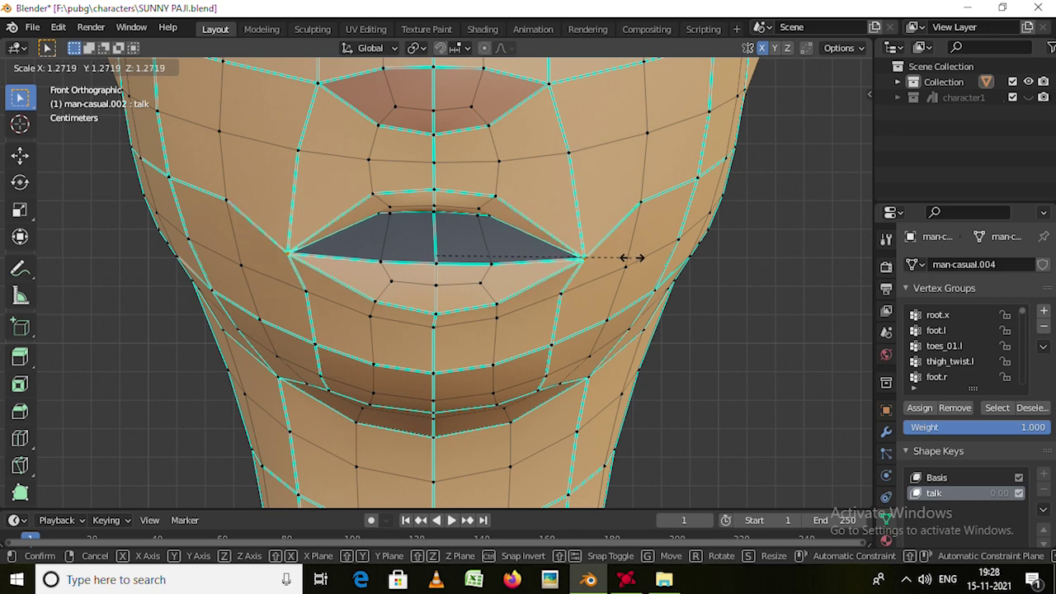
pyautogui.click(632, 258)
pyautogui.moveTo(594, 314)
pyautogui.mouseDown(button='middle')
pyautogui.moveTo(502, 173)
pyautogui.moveTo(597, 300)
pyautogui.mouseUp(button='middle')
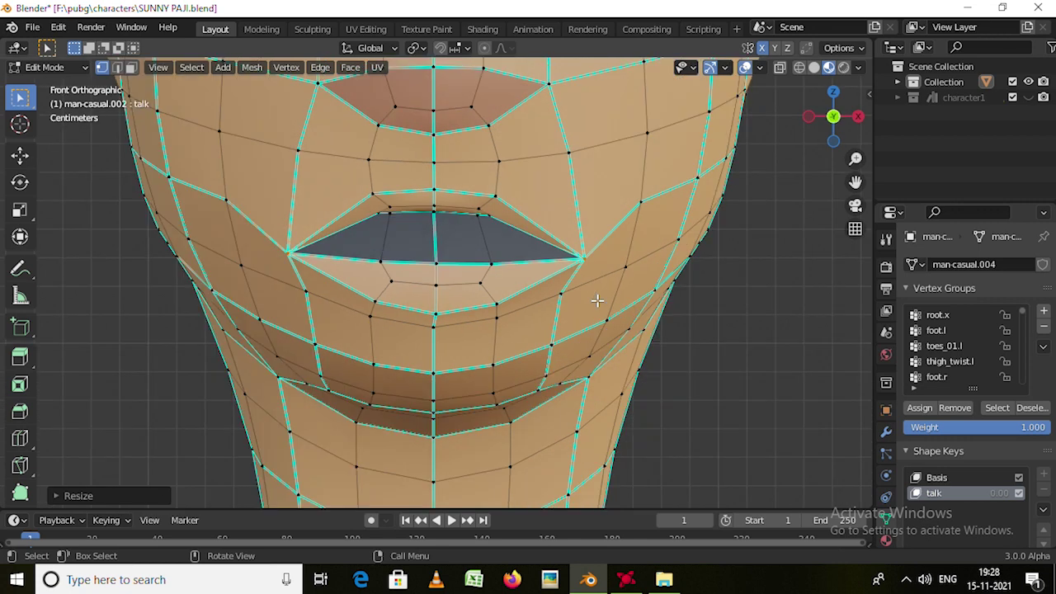
pyautogui.press('Tab')
pyautogui.scroll(-2, 509, 278)
pyautogui.scroll(-4, 498, 273)
# Preview the talk key opening the mouth, then move the selected mouth vertices in Edit Mode.
pyautogui.keyDown('shift'); pyautogui.moveTo(498, 273); pyautogui.dragTo(489, 410, button='middle'); pyautogui.keyUp('shift')
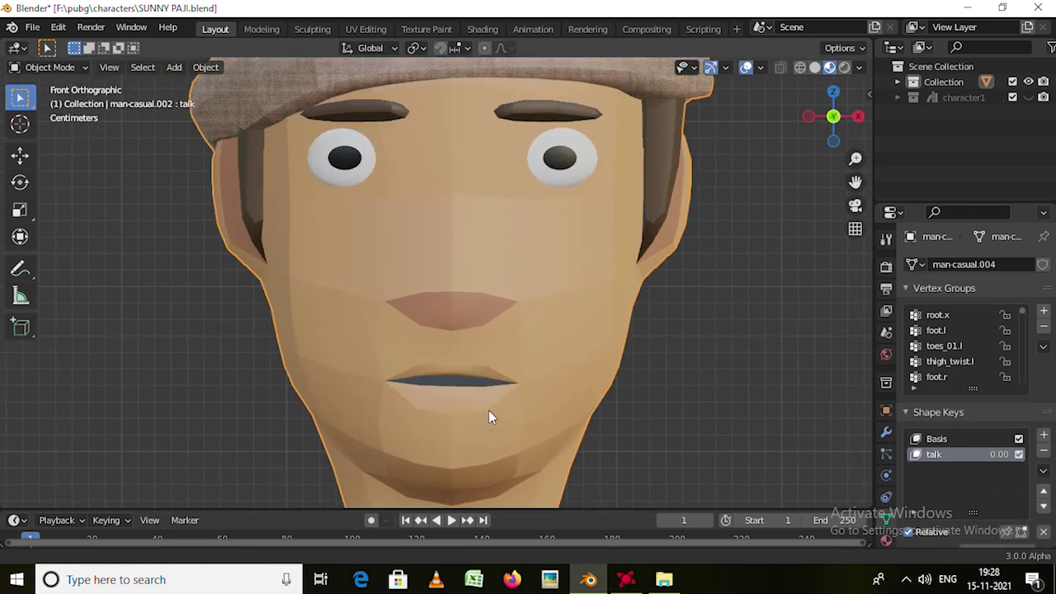
pyautogui.scroll(-3, 957, 487)
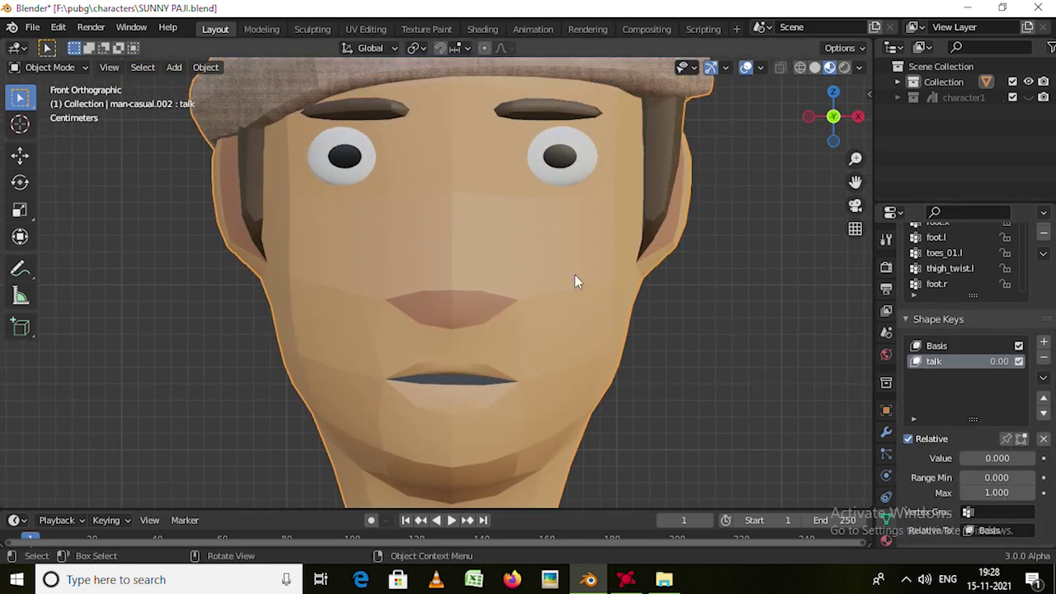
pyautogui.moveTo(980, 465)
pyautogui.mouseDown()
pyautogui.moveTo(1023, 458)
pyautogui.moveTo(974, 458)
pyautogui.mouseUp()
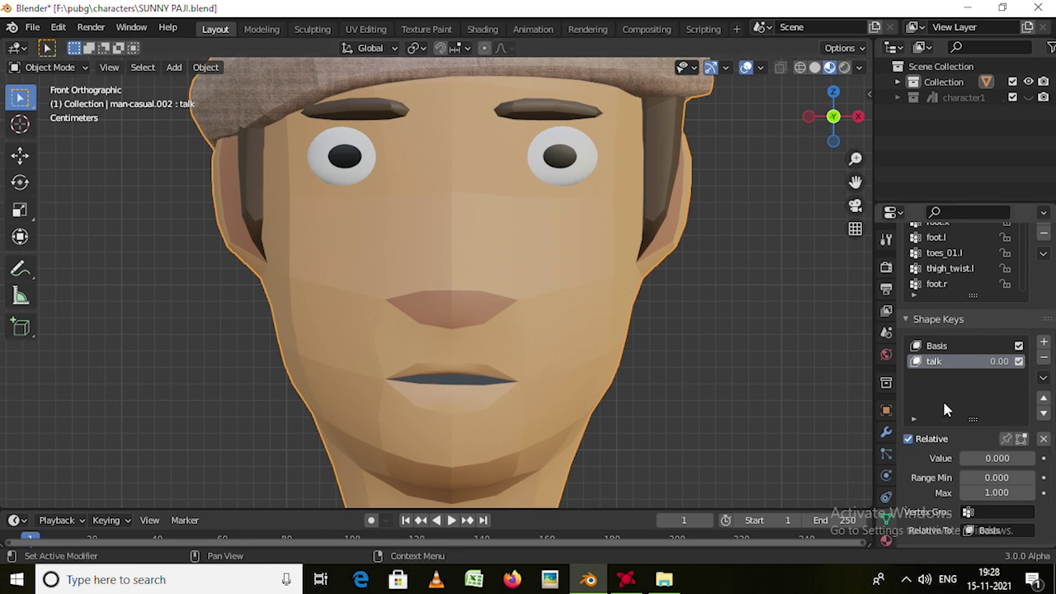
pyautogui.press('Tab')
pyautogui.scroll(1, 459, 404)
pyautogui.scroll(2, 483, 394)
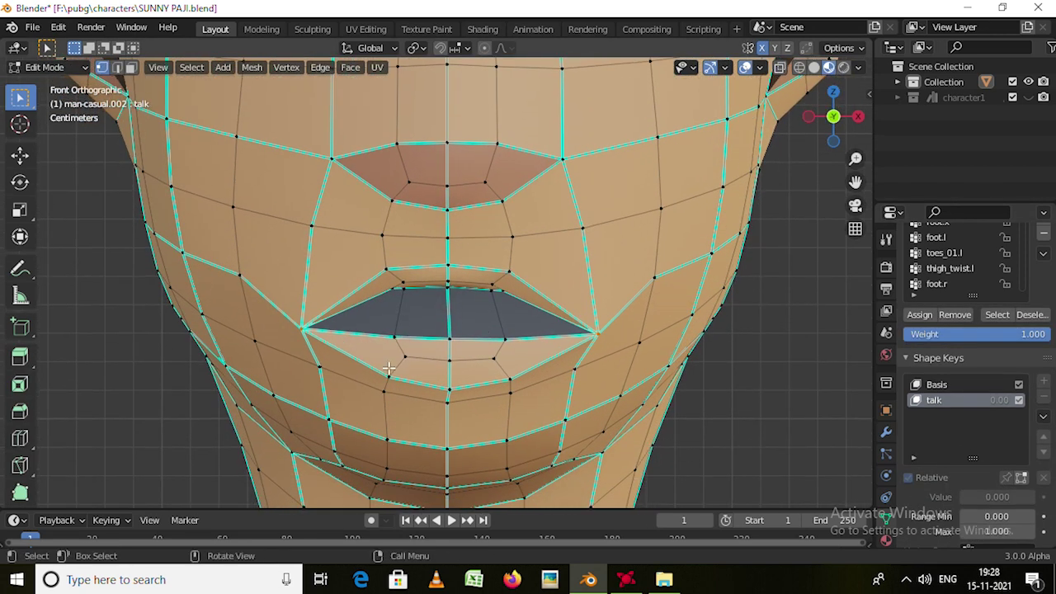
pyautogui.moveTo(340, 354)
pyautogui.mouseDown(button='middle')
pyautogui.moveTo(433, 329)
pyautogui.moveTo(459, 373)
pyautogui.mouseUp(button='middle')
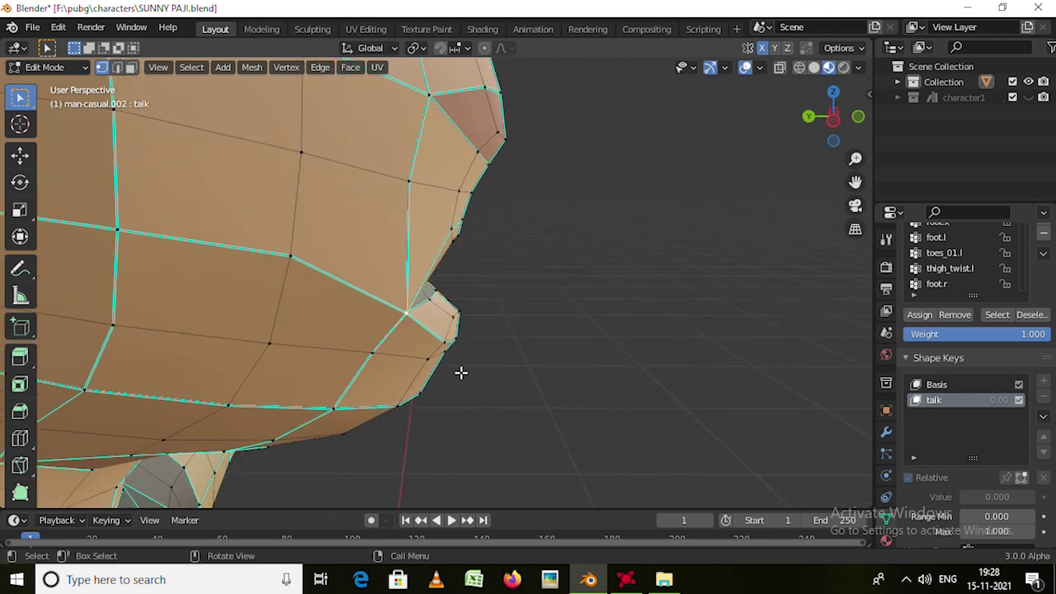
pyautogui.press('g')
pyautogui.click(456, 357)
# Box-select the lower-lip vertices and move them to a lower position.
pyautogui.moveTo(474, 341)
pyautogui.mouseDown(button='middle')
pyautogui.moveTo(365, 321)
pyautogui.moveTo(325, 283)
pyautogui.mouseUp(button='middle')
pyautogui.press('b')
pyautogui.moveTo(503, 314); pyautogui.dragTo(662, 393)
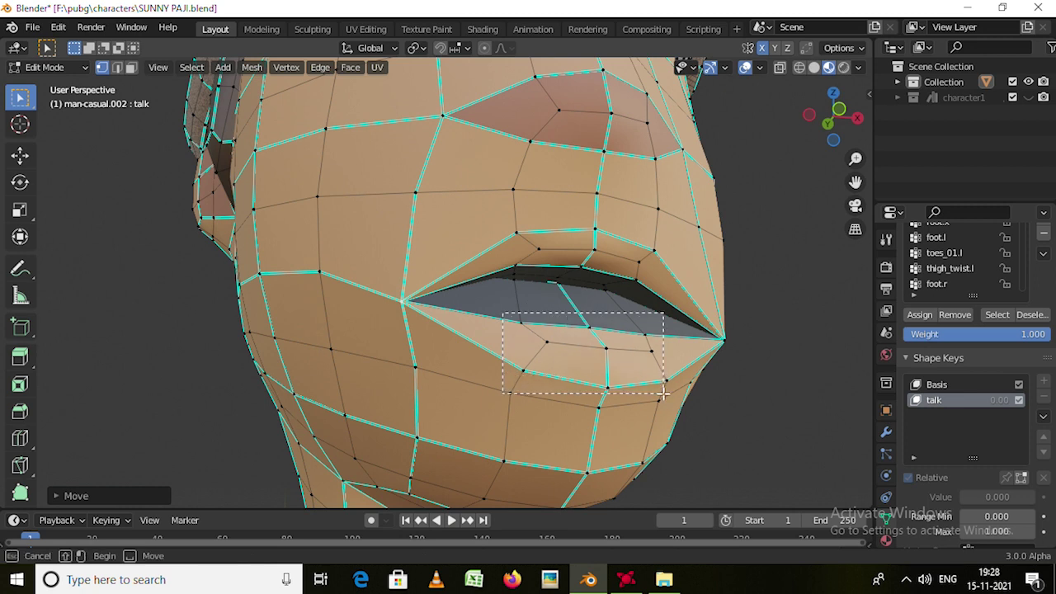
pyautogui.moveTo(663, 393); pyautogui.dragTo(766, 420, button='middle')
pyautogui.press('g')
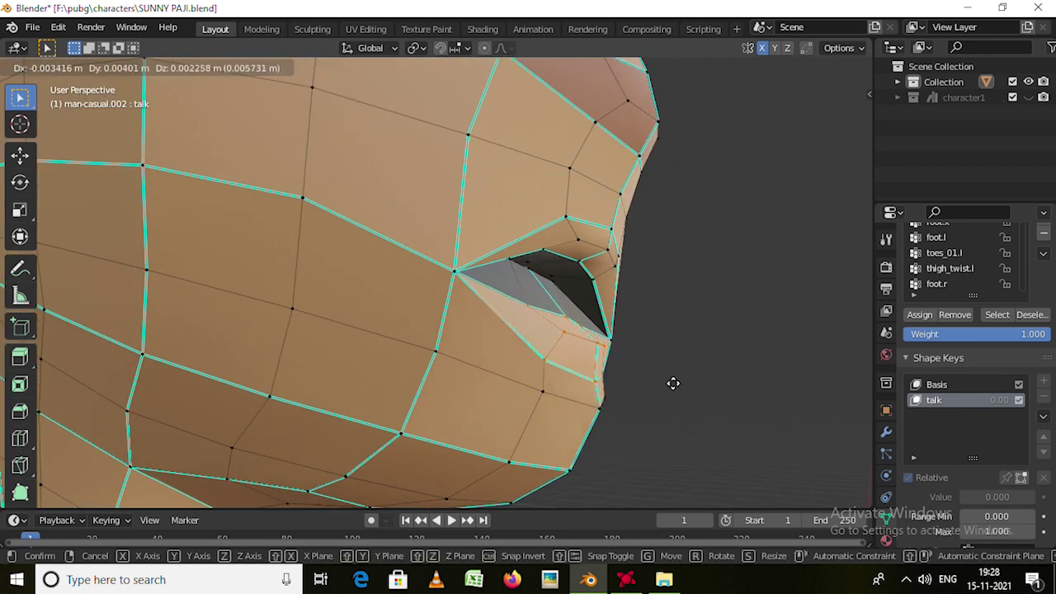
pyautogui.click(673, 383)
# Adjust the lower lip again from a side profile and go back to Object Mode.
pyautogui.moveTo(672, 382)
pyautogui.mouseDown(button='middle')
pyautogui.moveTo(561, 434)
pyautogui.moveTo(498, 429)
pyautogui.mouseUp(button='middle')
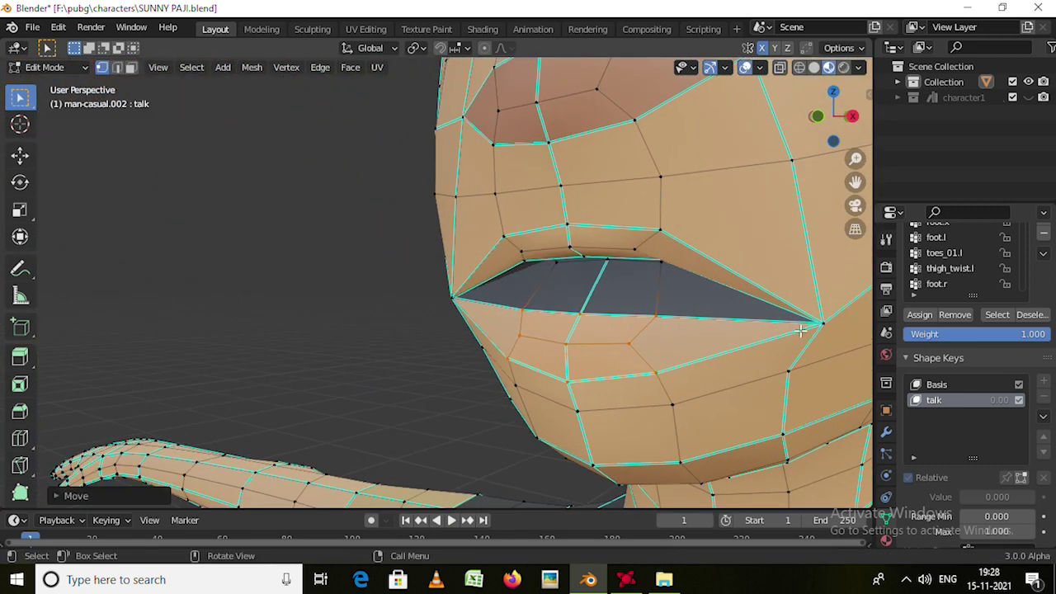
pyautogui.moveTo(825, 324)
pyautogui.mouseDown(button='middle')
pyautogui.moveTo(759, 384)
pyautogui.moveTo(738, 368)
pyautogui.moveTo(773, 378)
pyautogui.moveTo(750, 360)
pyautogui.moveTo(459, 405)
pyautogui.mouseUp(button='middle')
pyautogui.press('g')
pyautogui.click(694, 368)
pyautogui.press('Tab')
pyautogui.scroll(-2, 713, 365)
pyautogui.scroll(-2, 711, 371)
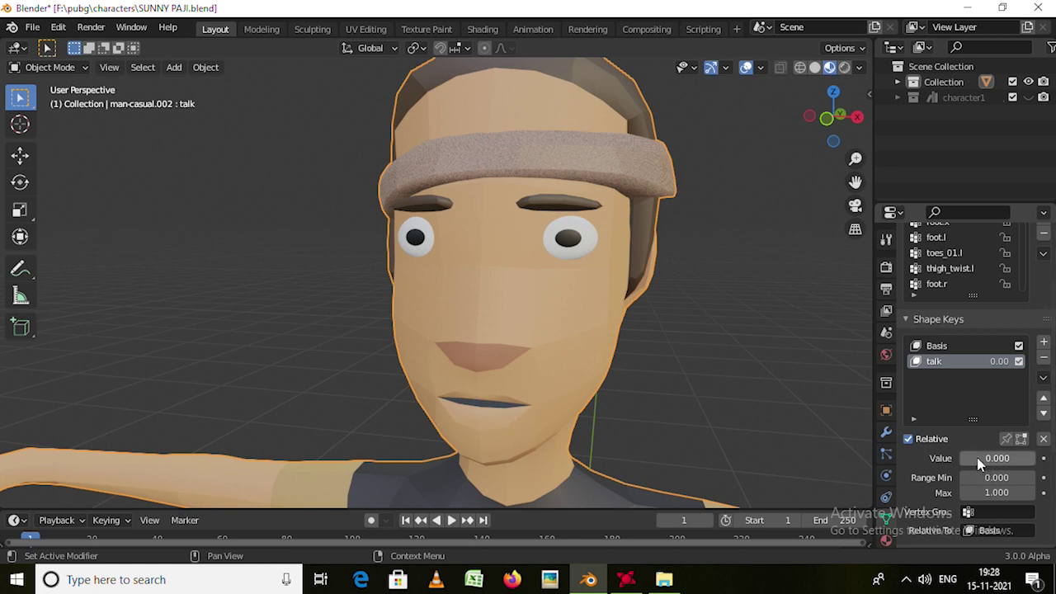
# Test the talk value, then scale the selected mouth loop inward to narrow the open mouth.
pyautogui.moveTo(986, 458)
pyautogui.mouseDown()
pyautogui.moveTo(1036, 458)
pyautogui.moveTo(962, 458)
pyautogui.mouseUp()
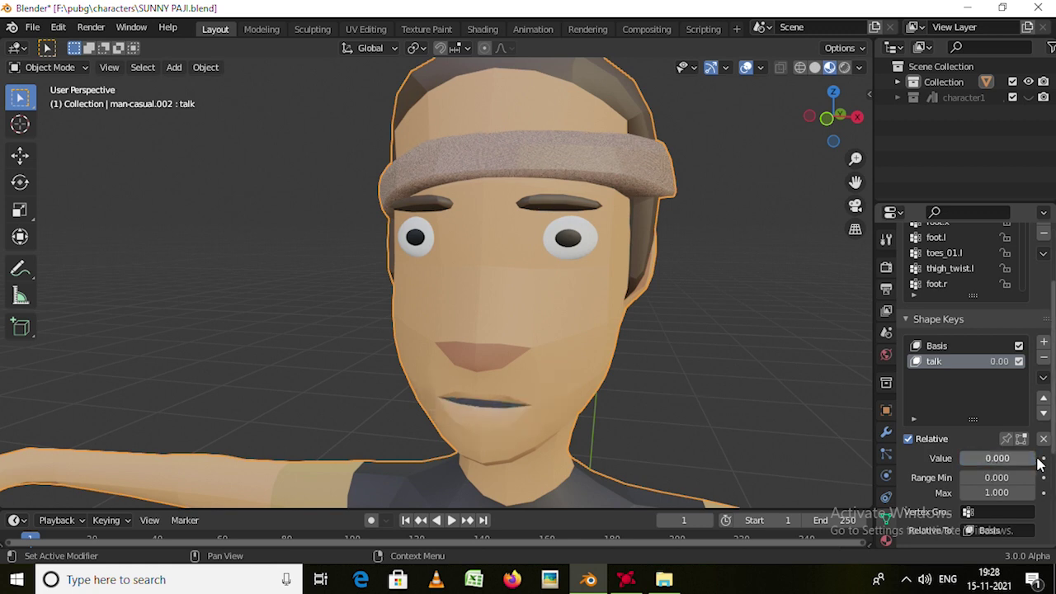
pyautogui.scroll(-3, 652, 441)
pyautogui.press('Tab')
pyautogui.scroll(5, 526, 364)
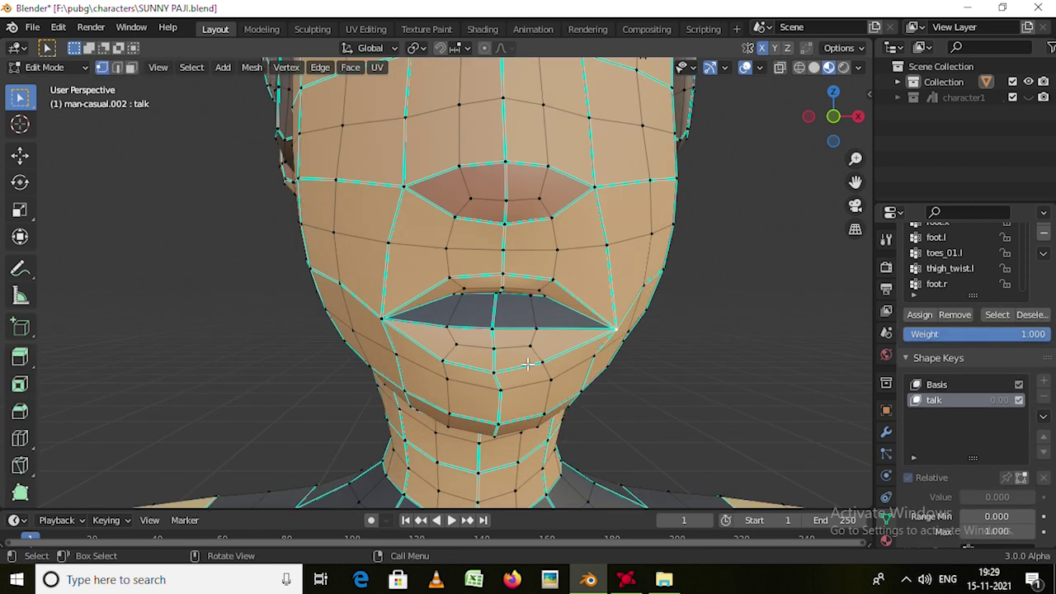
pyautogui.keyDown('shift'); pyautogui.click(614, 328); pyautogui.keyUp('shift')
pyautogui.press('s')
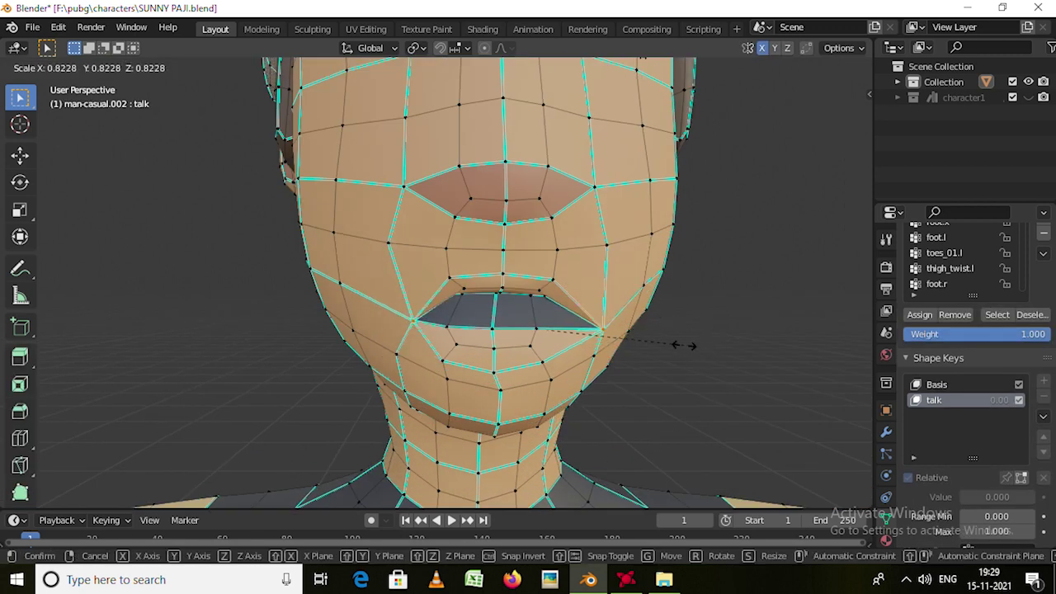
pyautogui.click(691, 345)
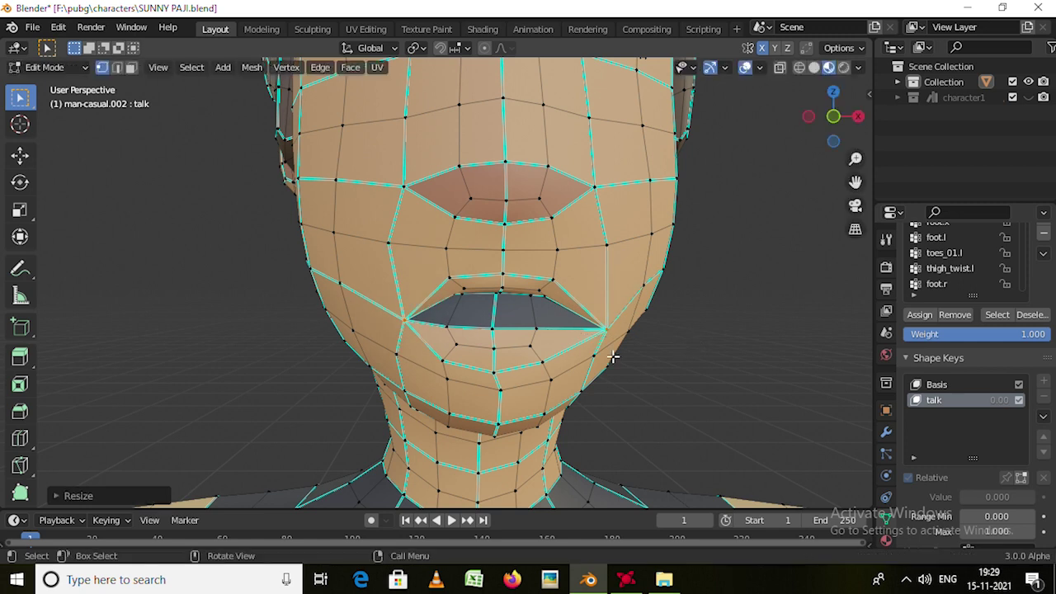
# In front view, move the right mouth-corner vertex inward and return to Object Mode.
pyautogui.press('KP_1')
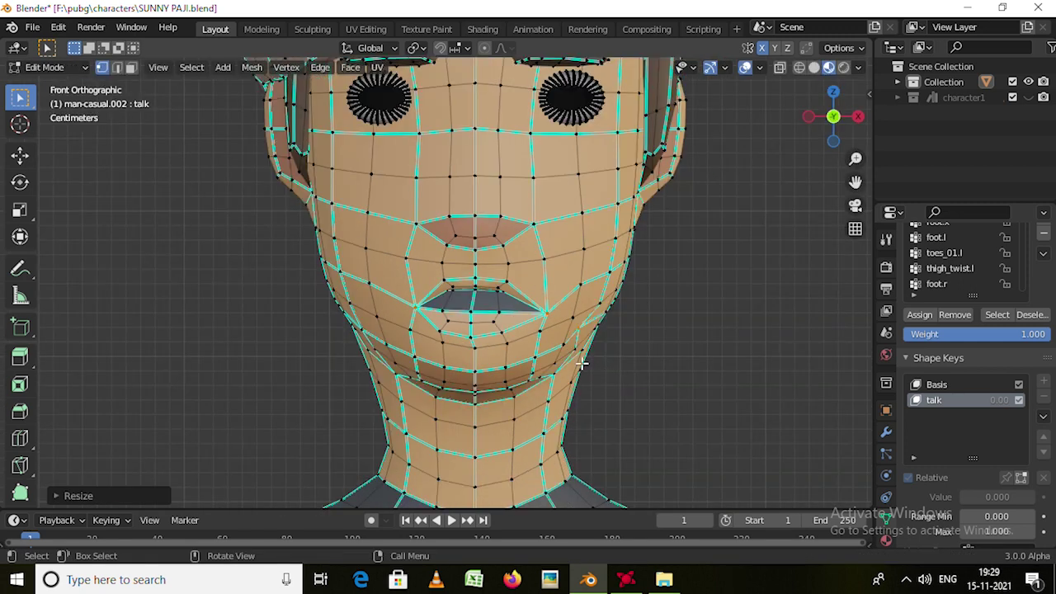
pyautogui.scroll(2, 529, 314)
pyautogui.click(575, 327)
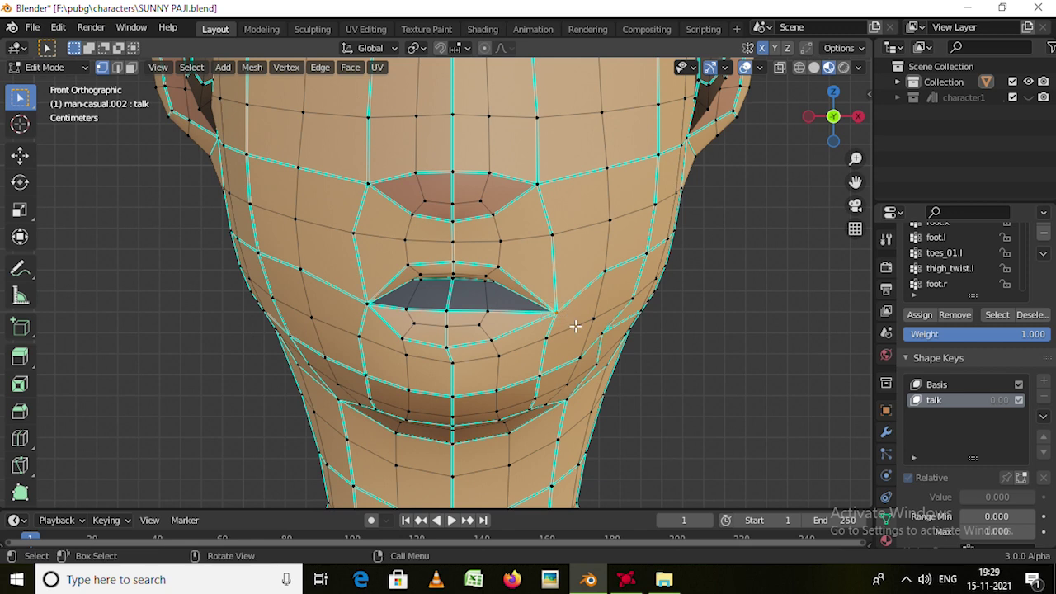
pyautogui.press('g')
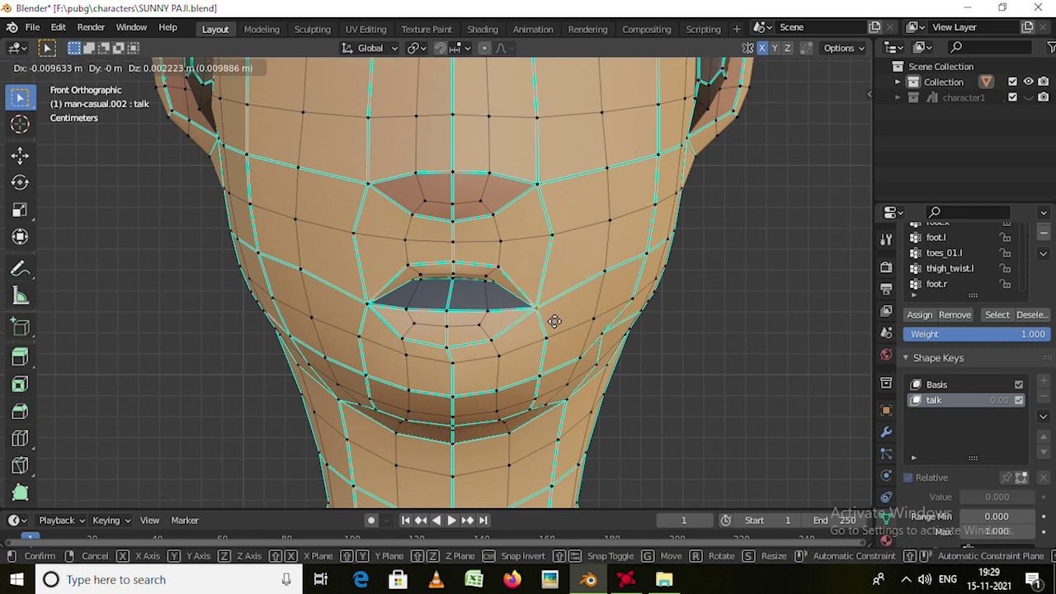
pyautogui.click(553, 321)
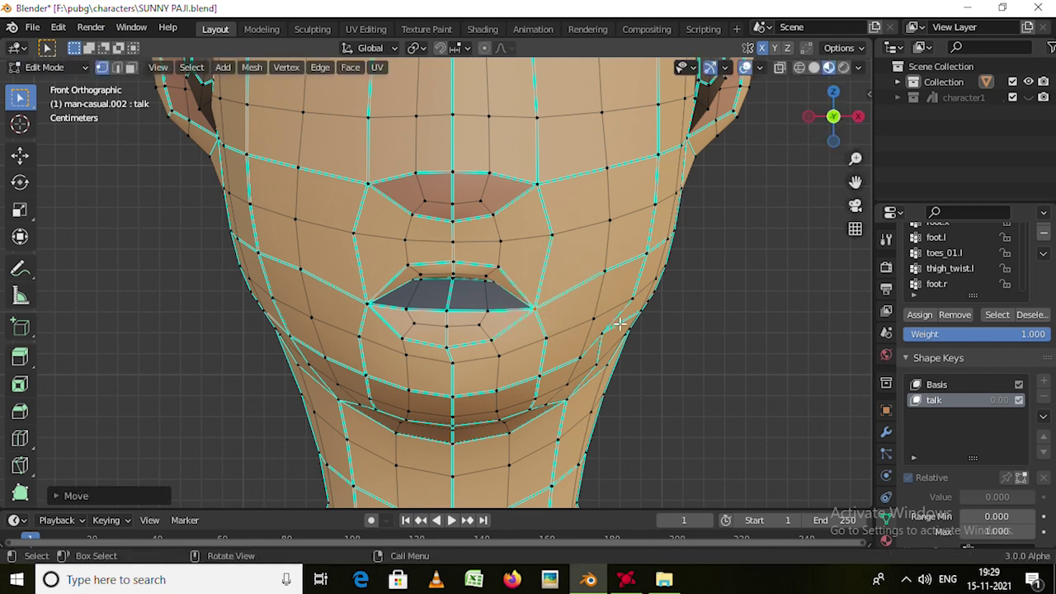
pyautogui.press('Tab')
pyautogui.scroll(-2, 479, 295)
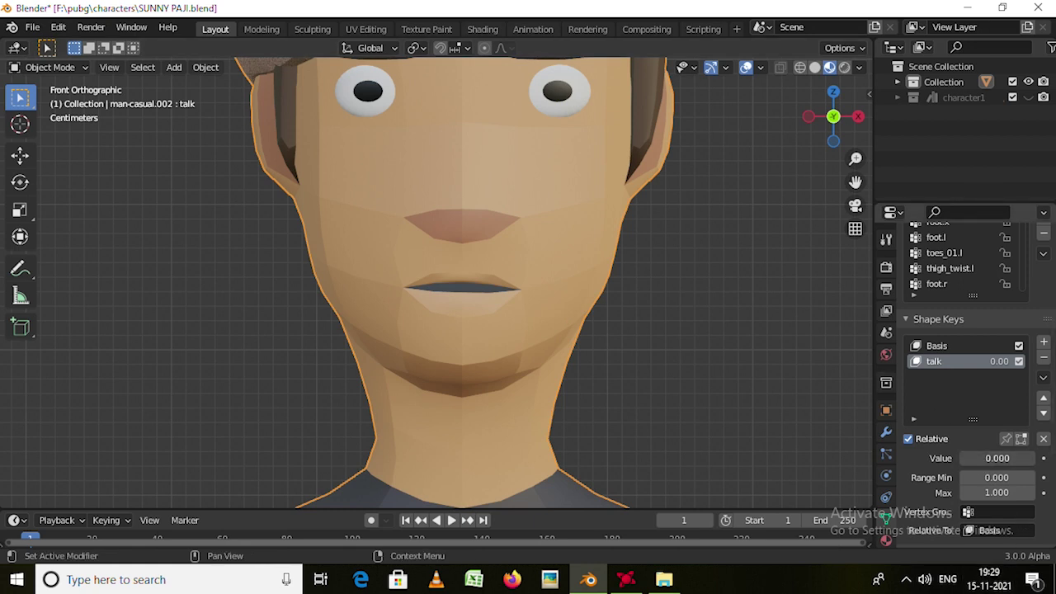
# Test talk from 0 to 1 and back to 0, then enlarge and split the timeline area in two.
pyautogui.moveTo(997, 458); pyautogui.dragTo(997, 458)
pyautogui.scroll(-2, 441, 344)
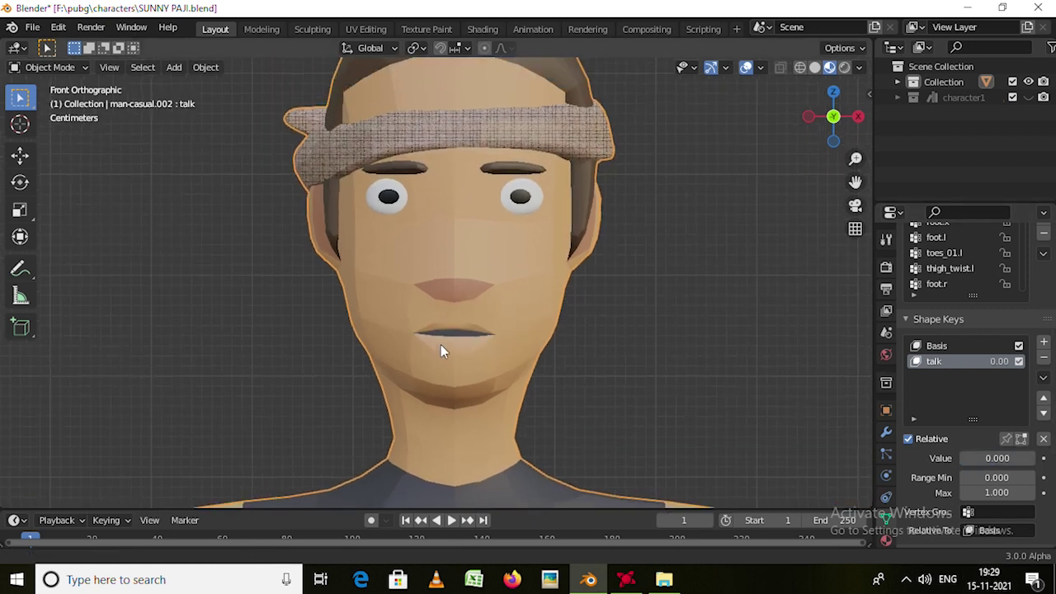
pyautogui.keyDown('shift'); pyautogui.scroll(2, 553, 163); pyautogui.keyUp('shift')
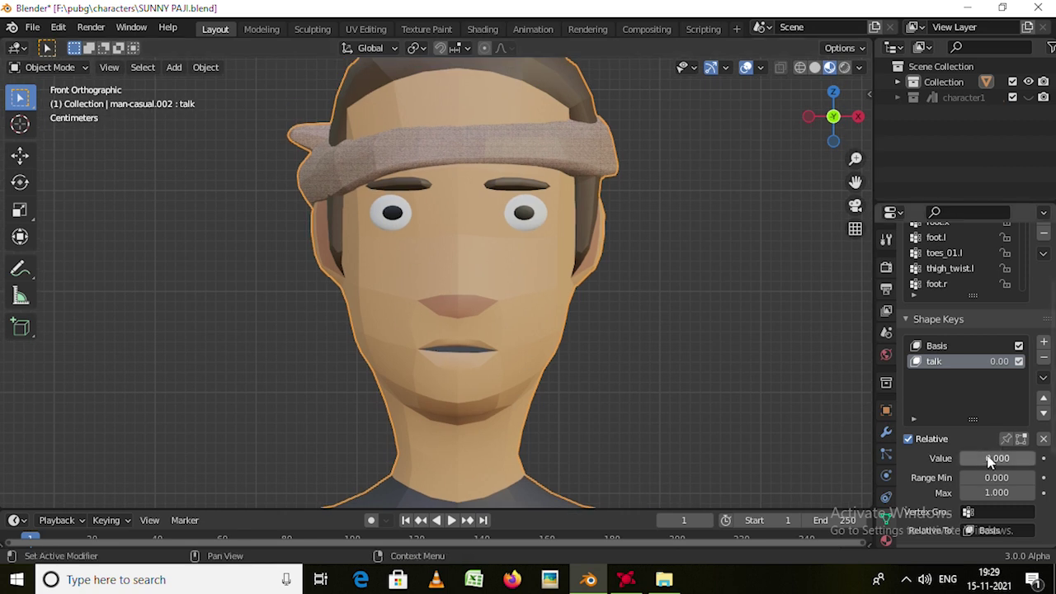
pyautogui.moveTo(997, 458); pyautogui.dragTo(1032, 458)
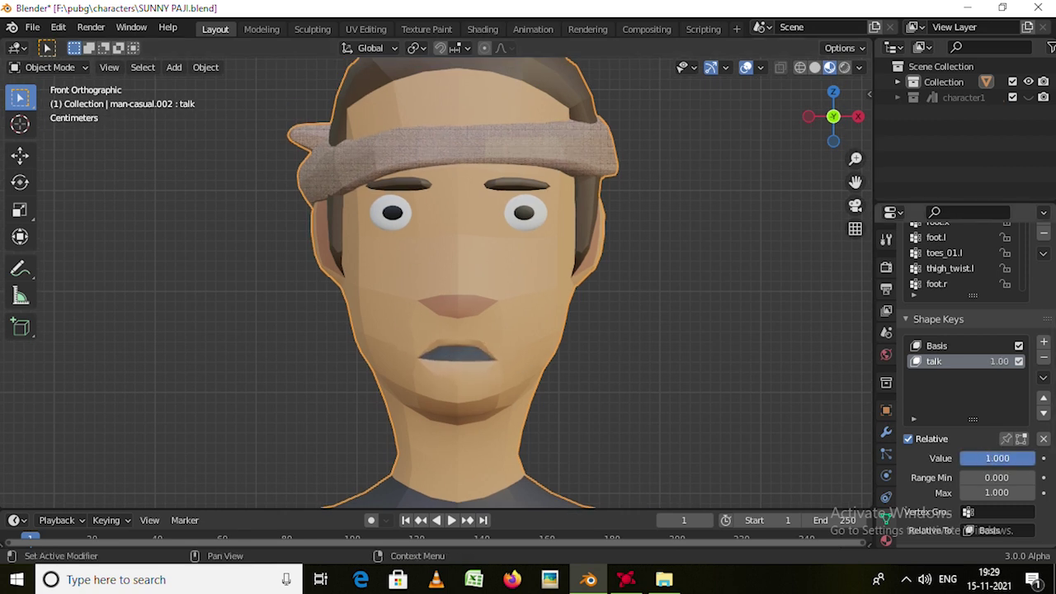
pyautogui.moveTo(997, 458); pyautogui.dragTo(961, 458)
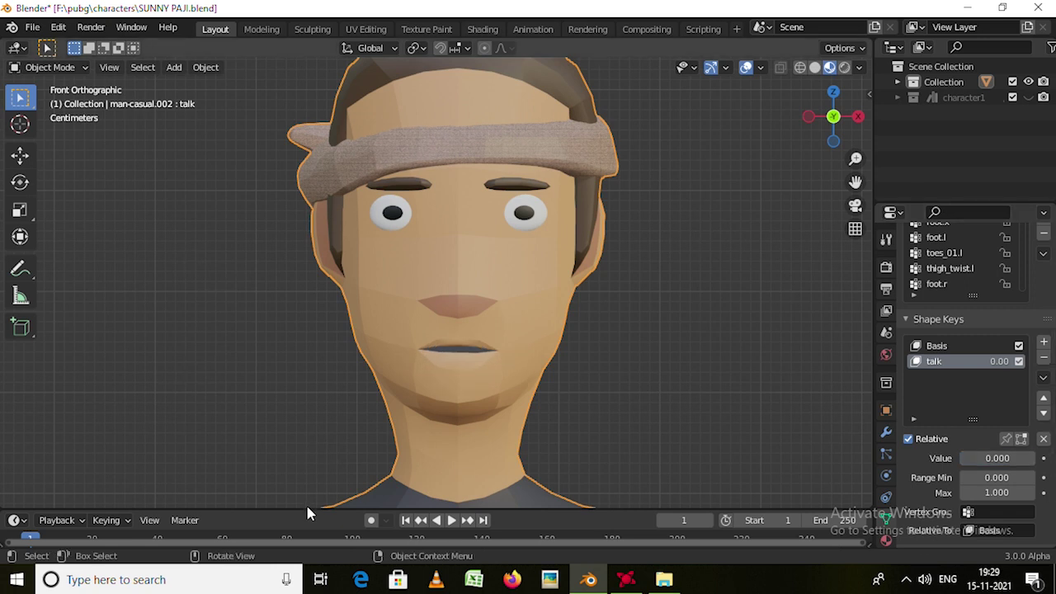
pyautogui.moveTo(307, 508)
pyautogui.mouseDown()
pyautogui.moveTo(328, 346)
pyautogui.moveTo(302, 318)
pyautogui.mouseUp()
pyautogui.moveTo(6, 320)
pyautogui.mouseDown()
pyautogui.moveTo(29, 428)
pyautogui.moveTo(42, 422)
pyautogui.mouseUp()
# Make the upper bottom area a Graph Editor and the lower one a Video Sequencer.
pyautogui.click(20, 325)
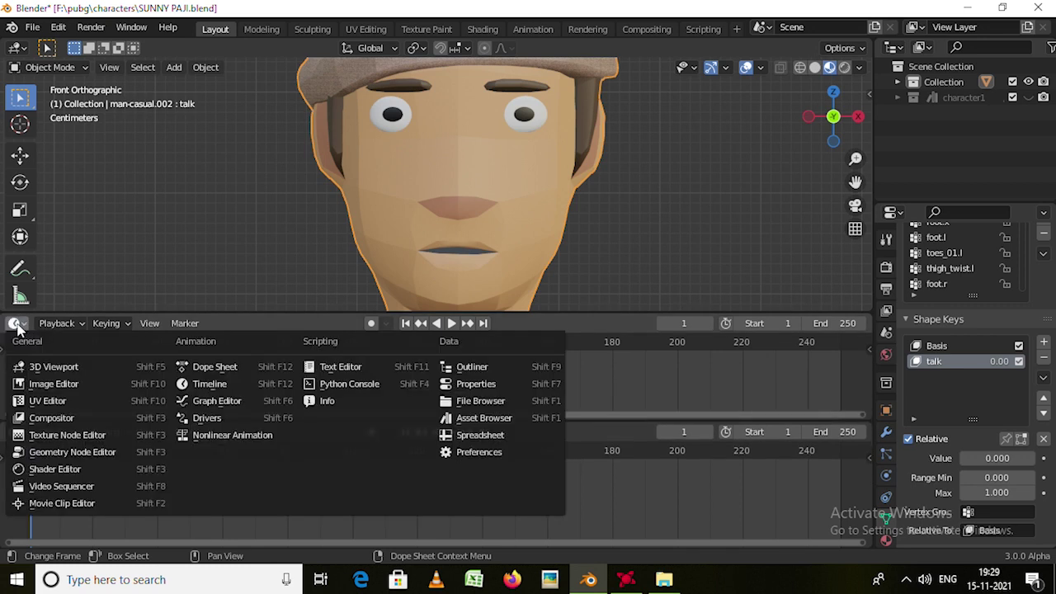
pyautogui.click(206, 401)
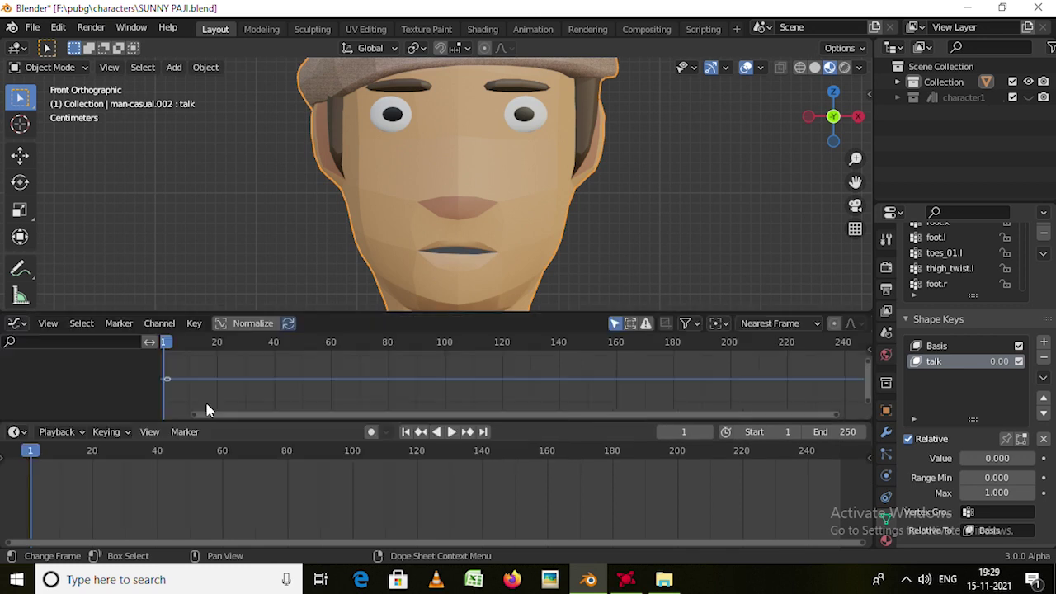
pyautogui.click(17, 432)
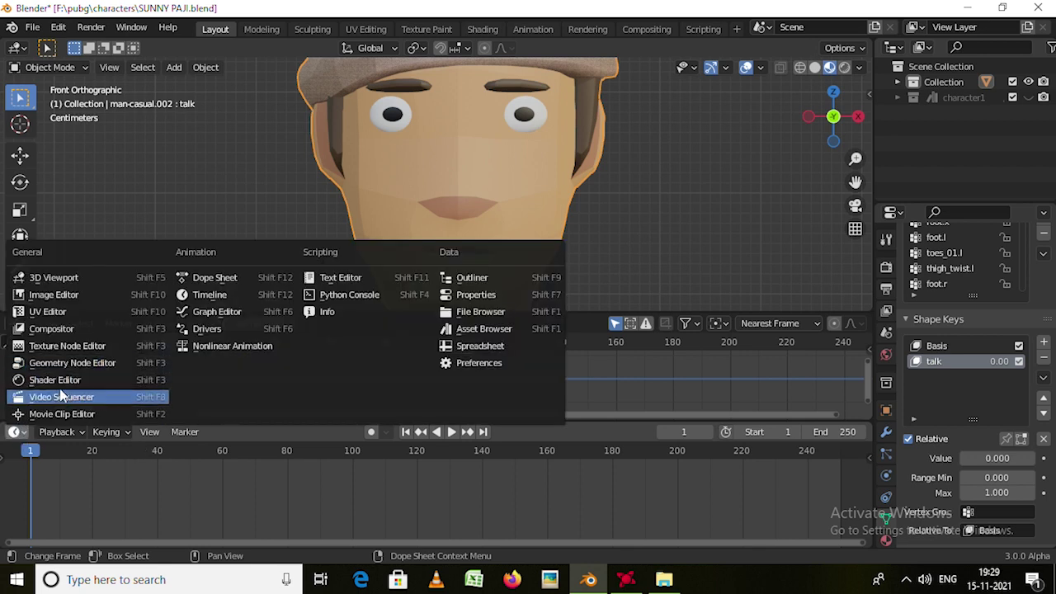
pyautogui.click(61, 398)
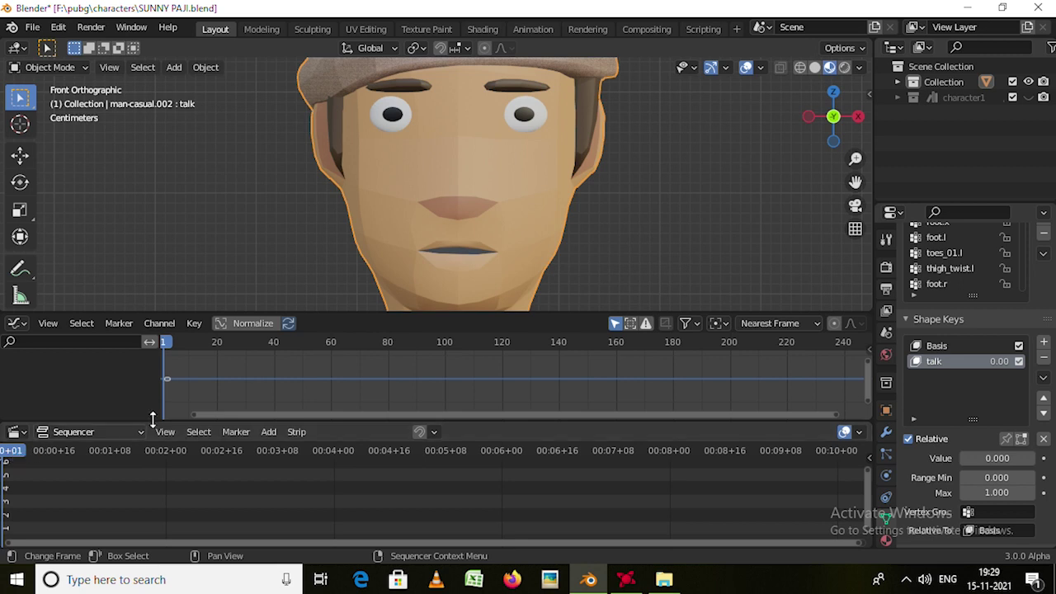
pyautogui.moveTo(15, 454)
pyautogui.mouseDown()
pyautogui.moveTo(344, 488)
pyautogui.moveTo(9, 500)
pyautogui.mouseUp()
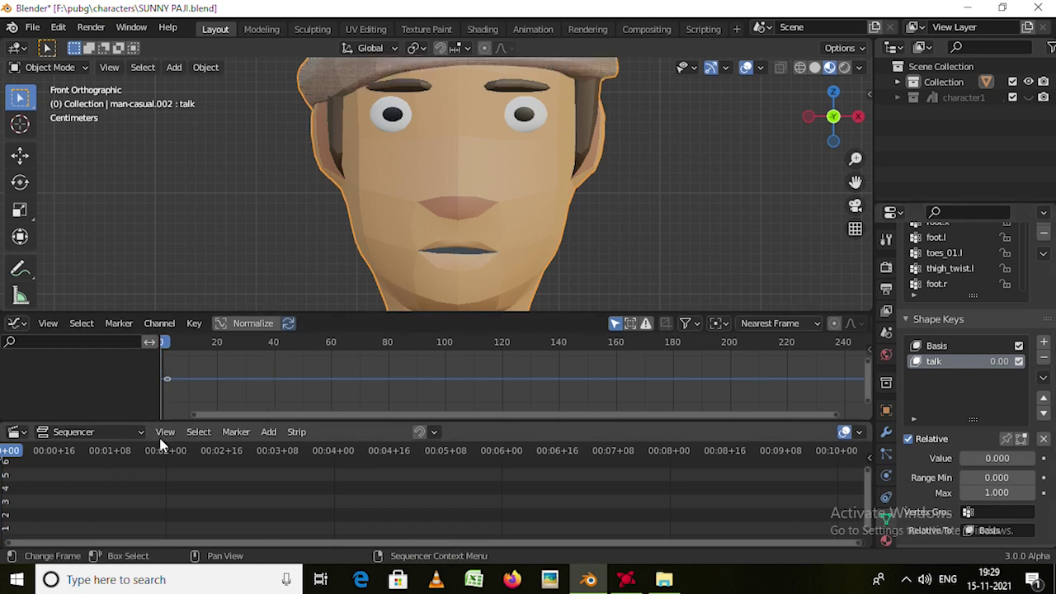
# Add JEET _.mp3 from Desktop > Standard Recordings to the sequencer as a sound strip.
pyautogui.click(269, 431)
pyautogui.click(302, 347)
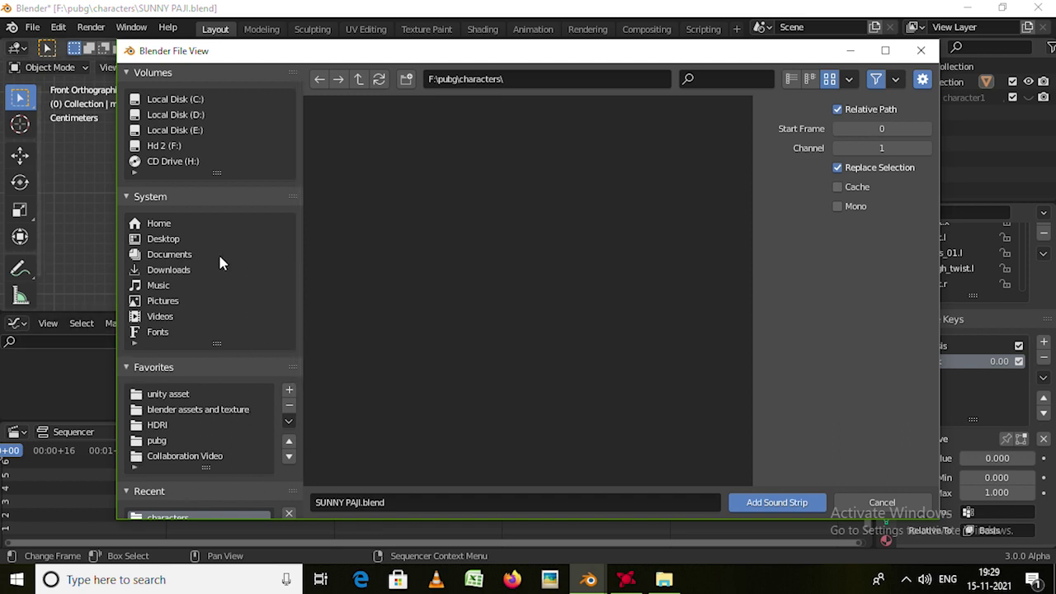
pyautogui.scroll(-5, 198, 289)
pyautogui.scroll(5, 182, 290)
pyautogui.click(158, 241)
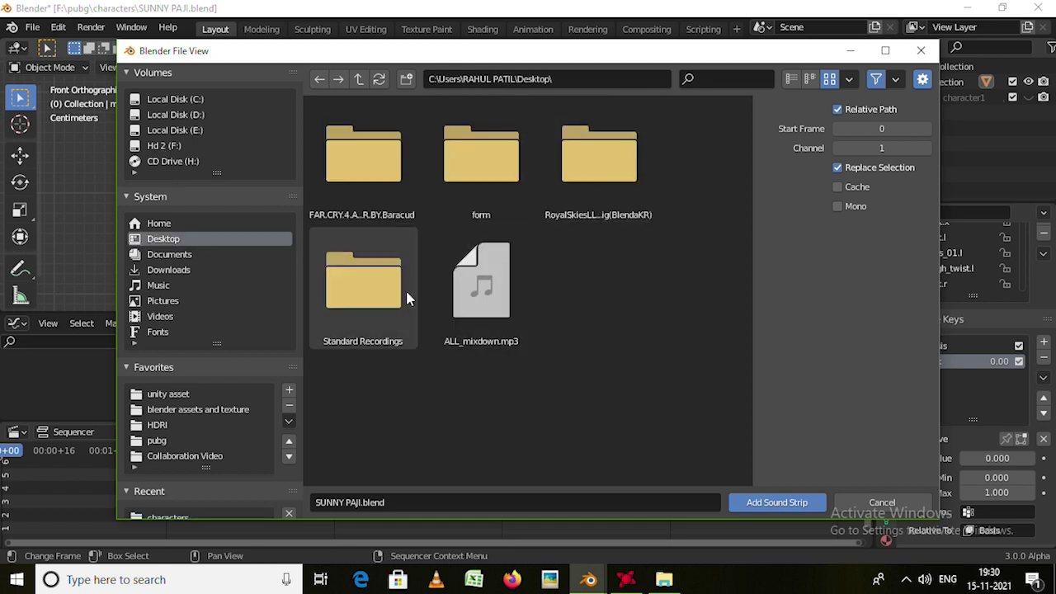
pyautogui.doubleClick(368, 286)
pyautogui.scroll(-2, 557, 284)
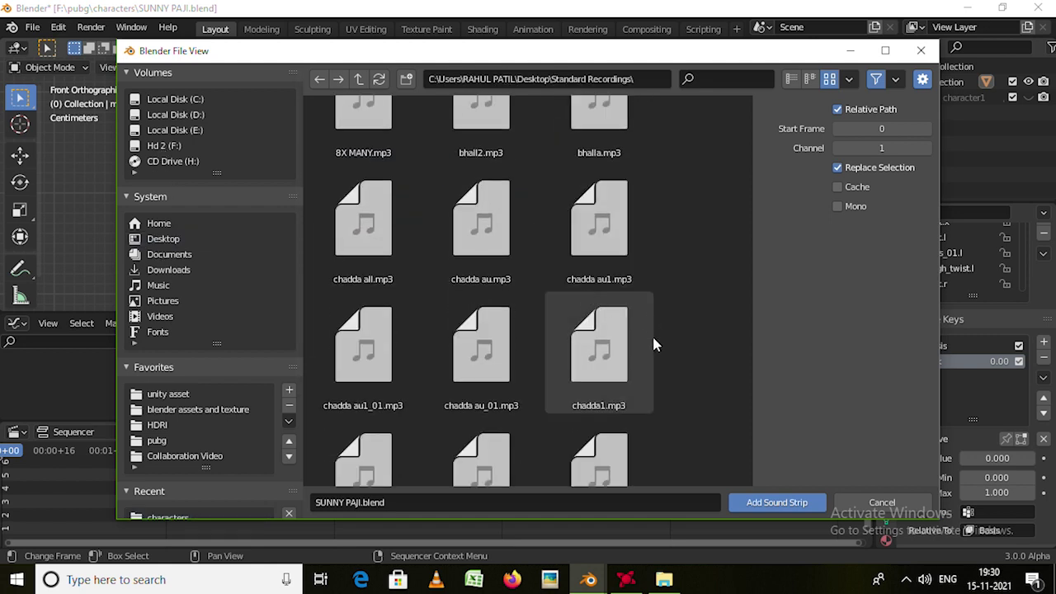
pyautogui.scroll(-3, 498, 352)
pyautogui.click(482, 379)
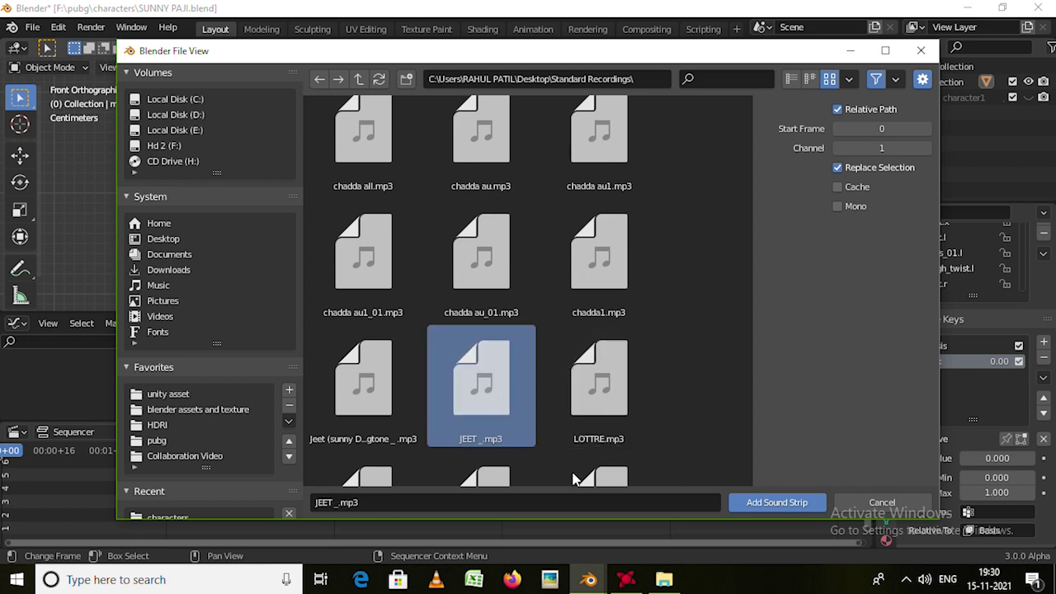
pyautogui.click(776, 502)
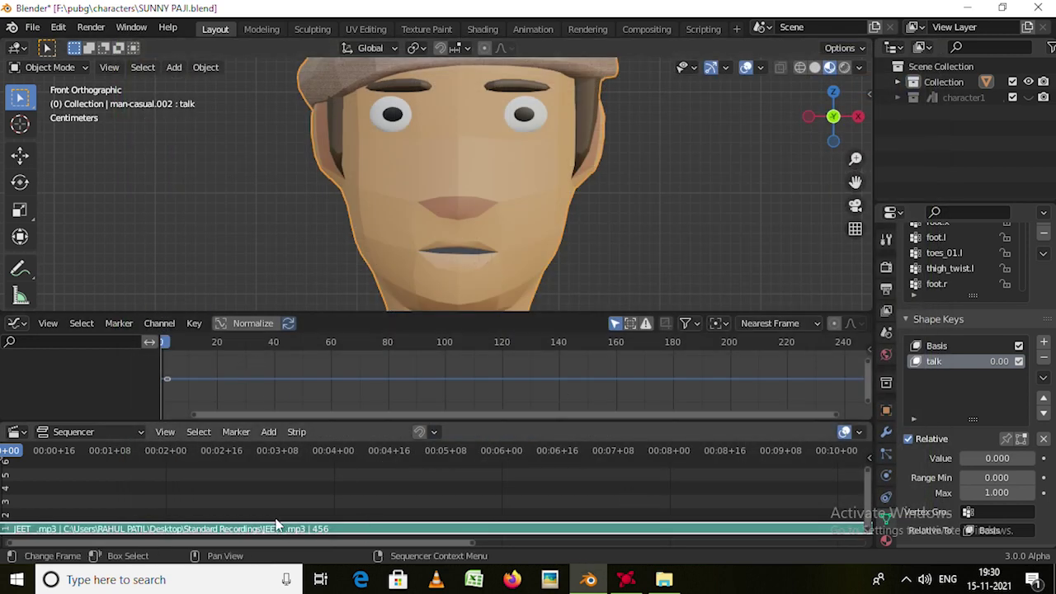
pyautogui.press('space')
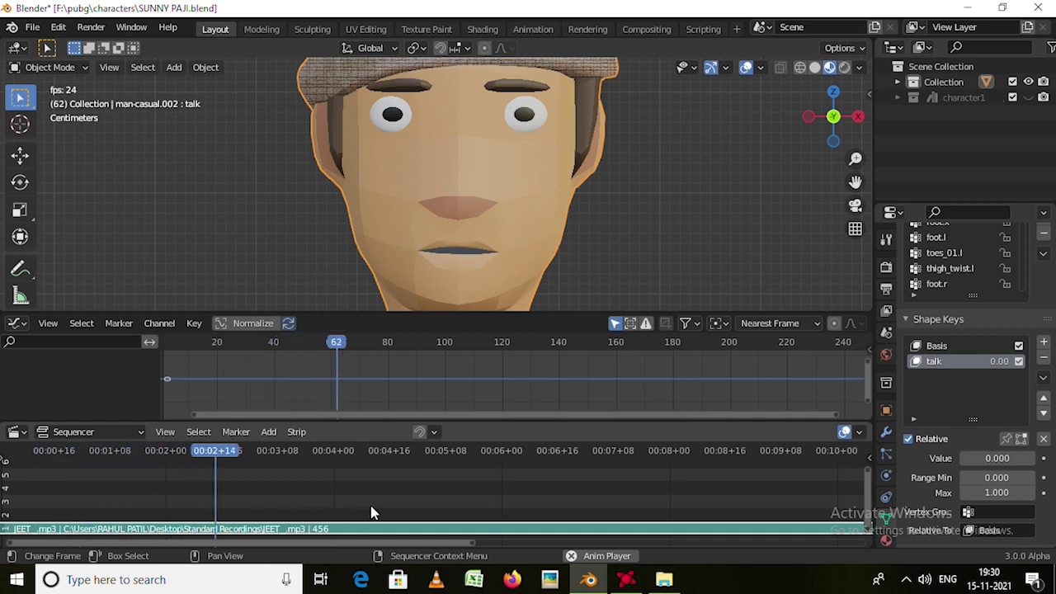
pyautogui.press('space')
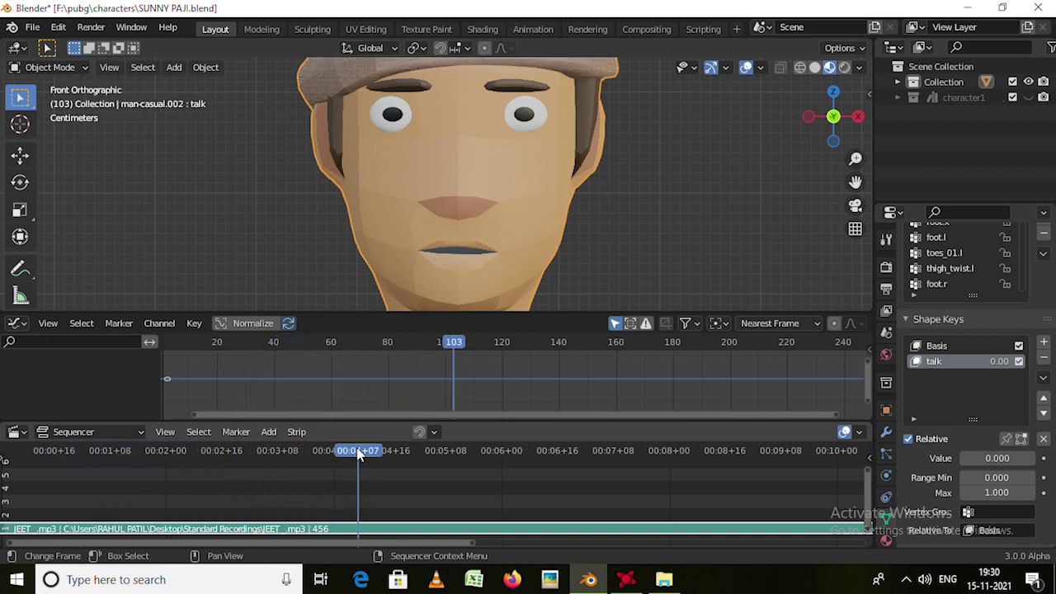
pyautogui.hotkey('shift', 'Left')
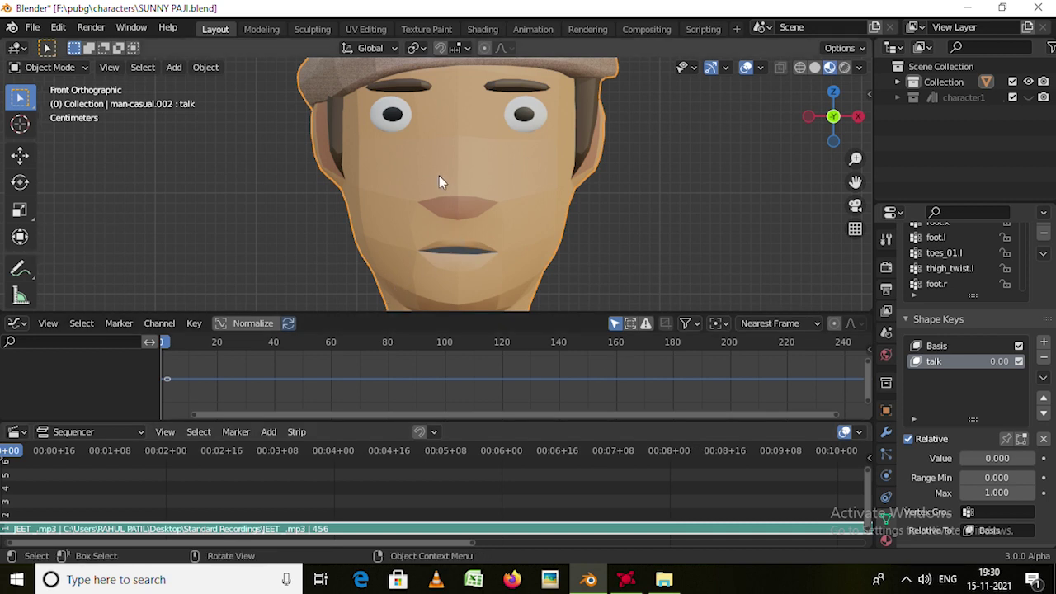
# Resize the bottom editors and insert a keyframe on the talk value at 0.000 on frame 0.
pyautogui.moveTo(470, 313); pyautogui.dragTo(488, 298)
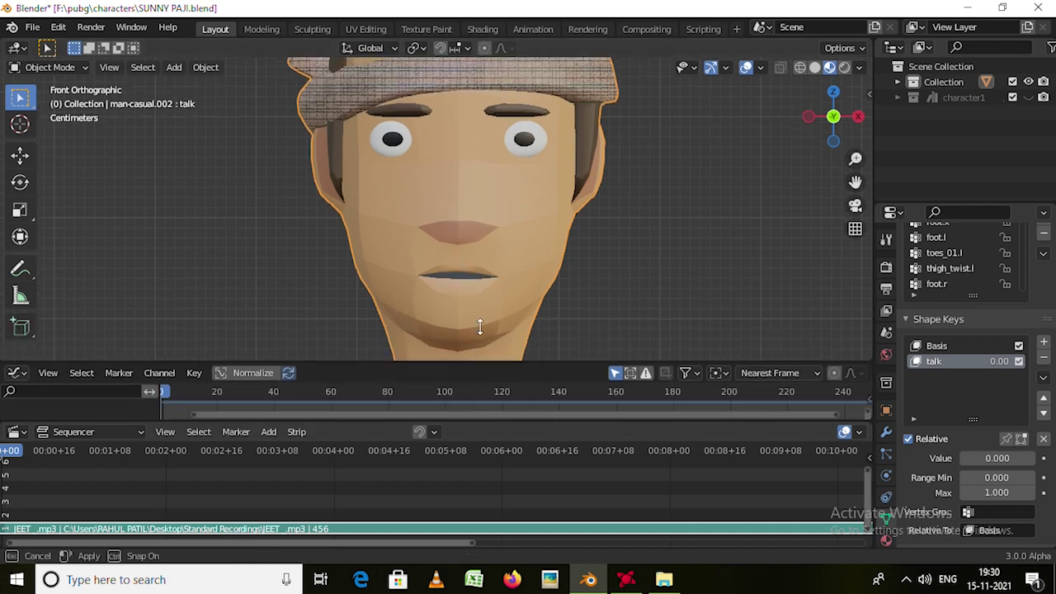
pyautogui.moveTo(366, 424); pyautogui.dragTo(395, 426)
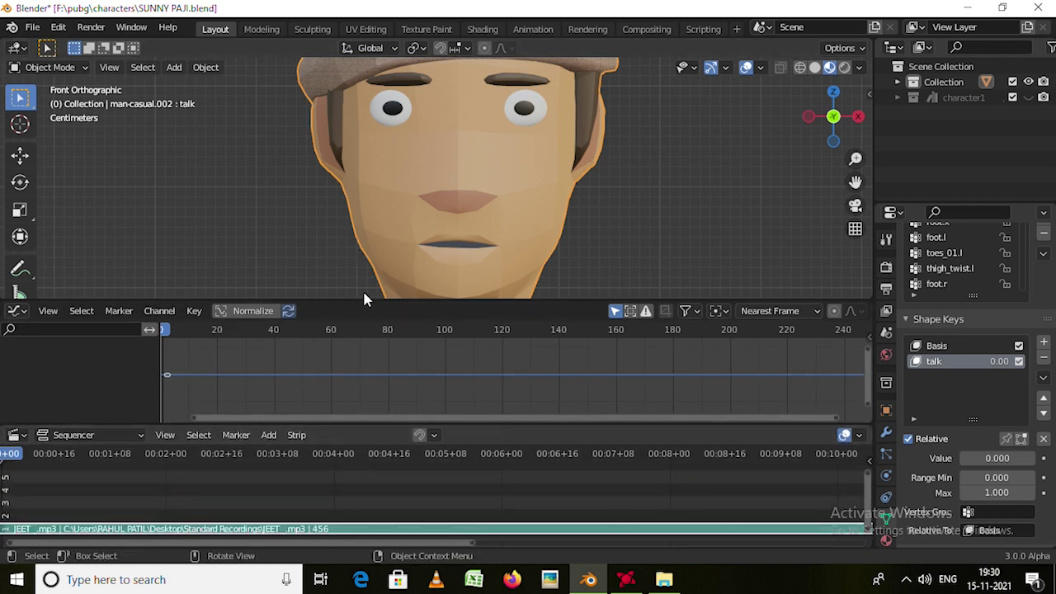
pyautogui.moveTo(365, 295); pyautogui.dragTo(369, 287)
pyautogui.click(191, 305)
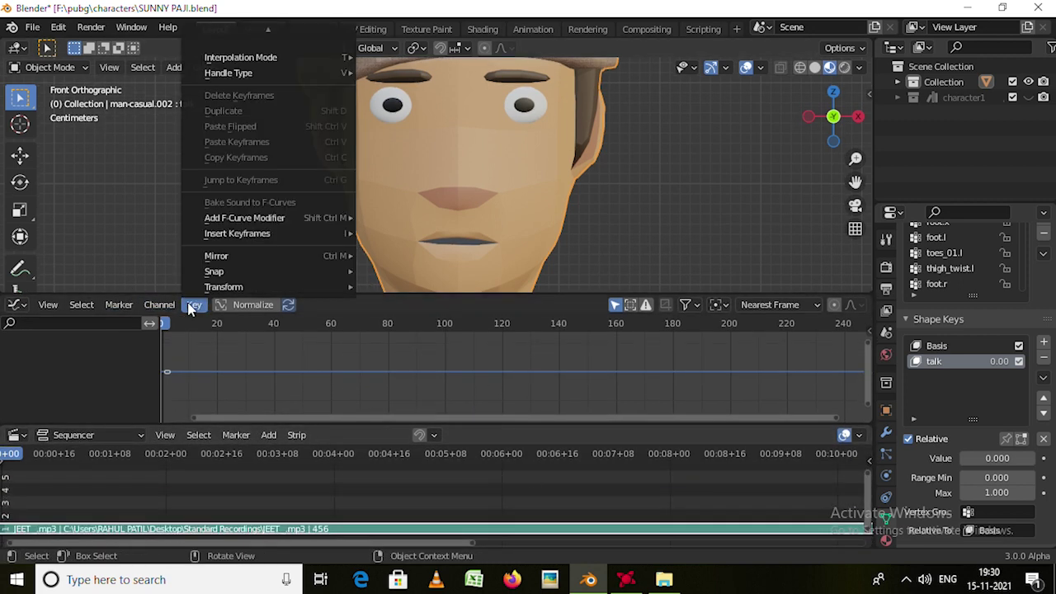
pyautogui.click(196, 307)
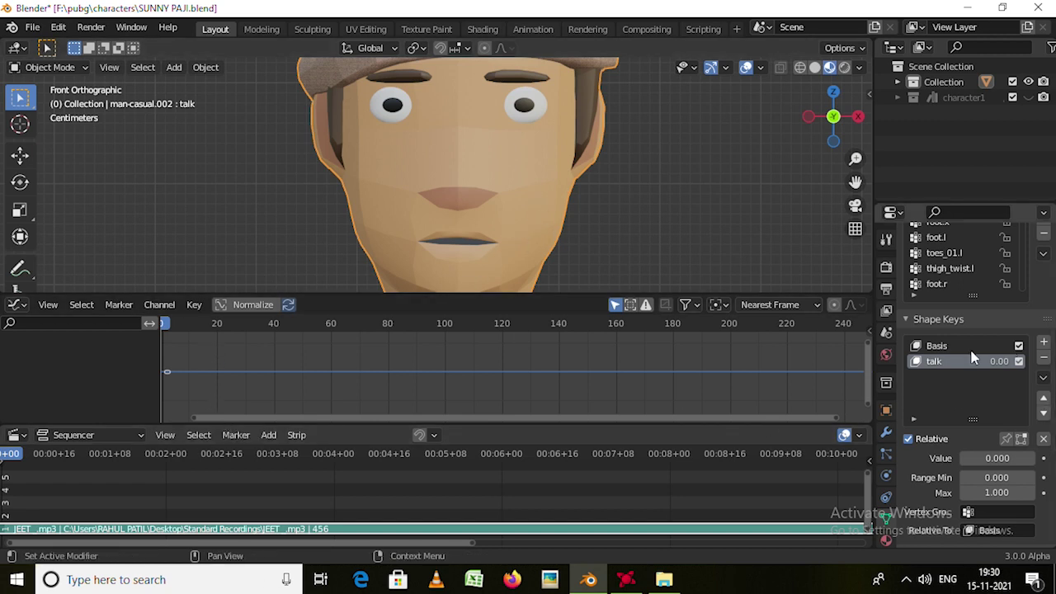
pyautogui.click(1045, 459)
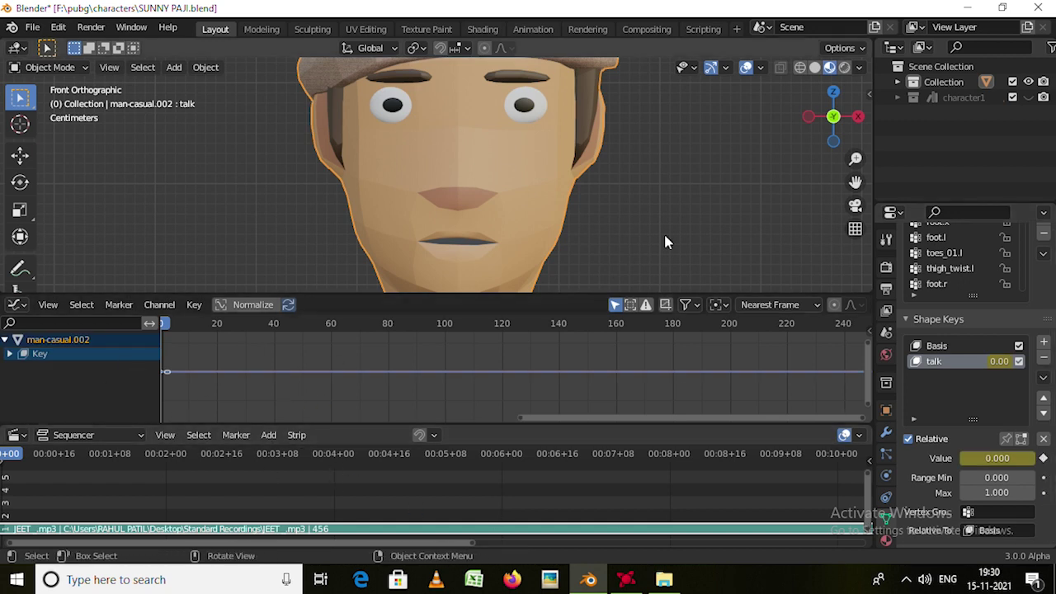
pyautogui.click(194, 304)
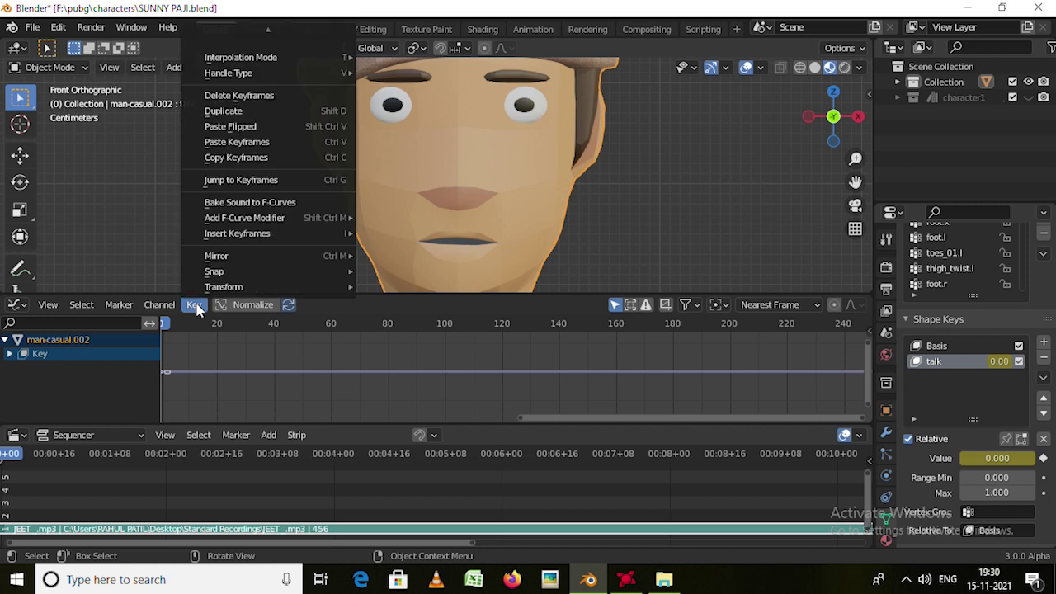
# Bake JEET _.mp3 from Desktop > Standard Recordings onto the talk shape key's F-curve.
pyautogui.click(236, 206)
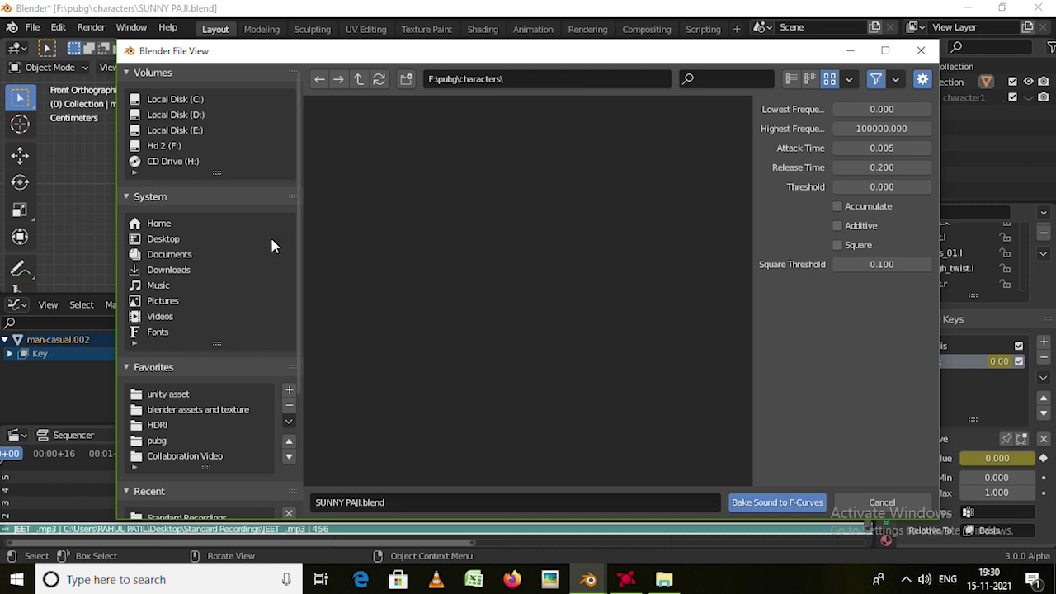
pyautogui.click(169, 242)
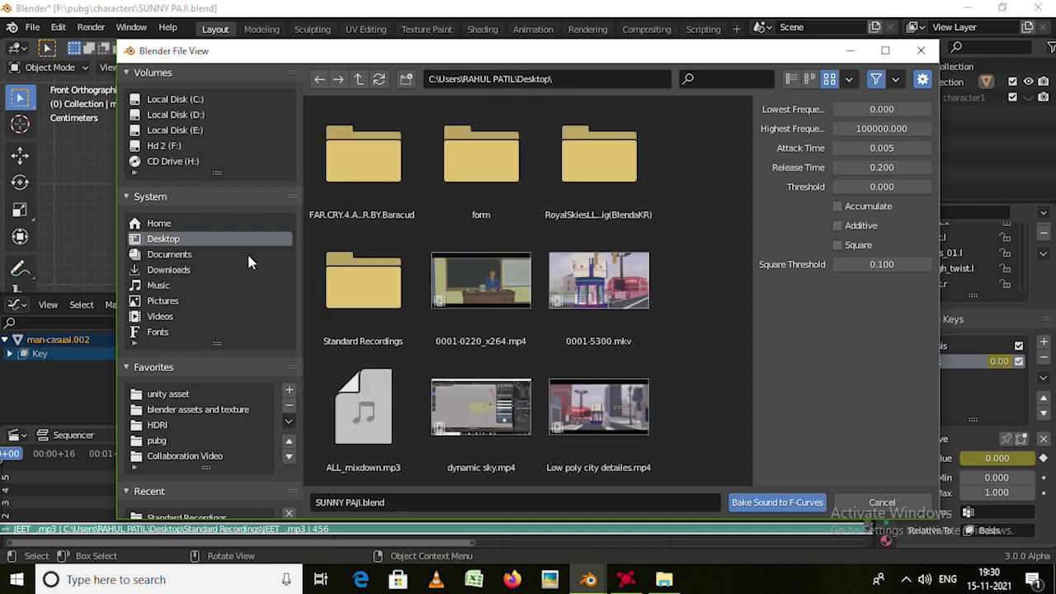
pyautogui.doubleClick(362, 298)
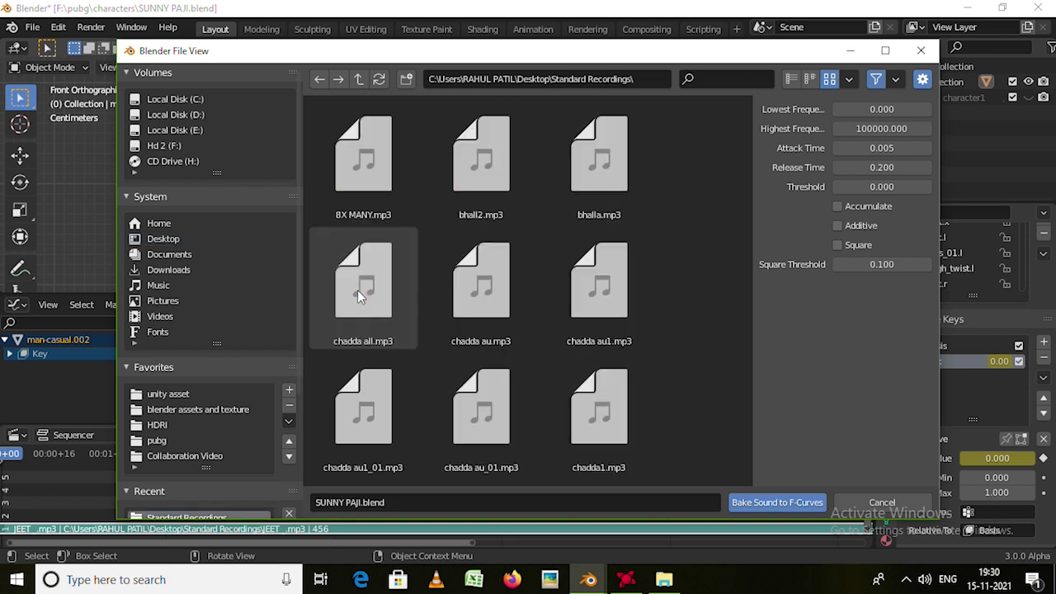
pyautogui.scroll(-2, 499, 349)
pyautogui.scroll(-3, 497, 351)
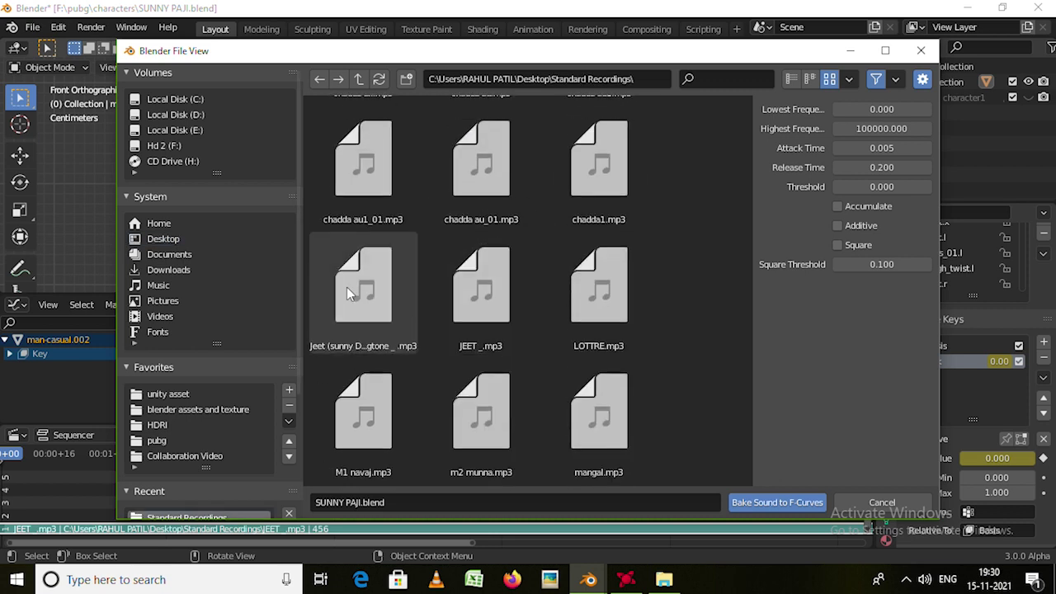
pyautogui.click(344, 282)
pyautogui.click(501, 333)
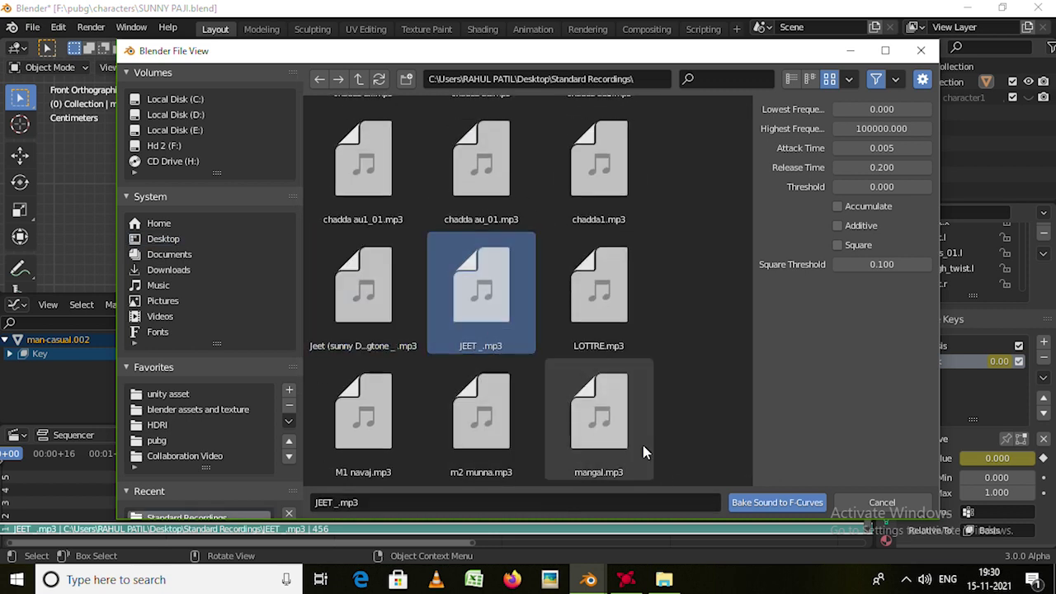
pyautogui.click(776, 504)
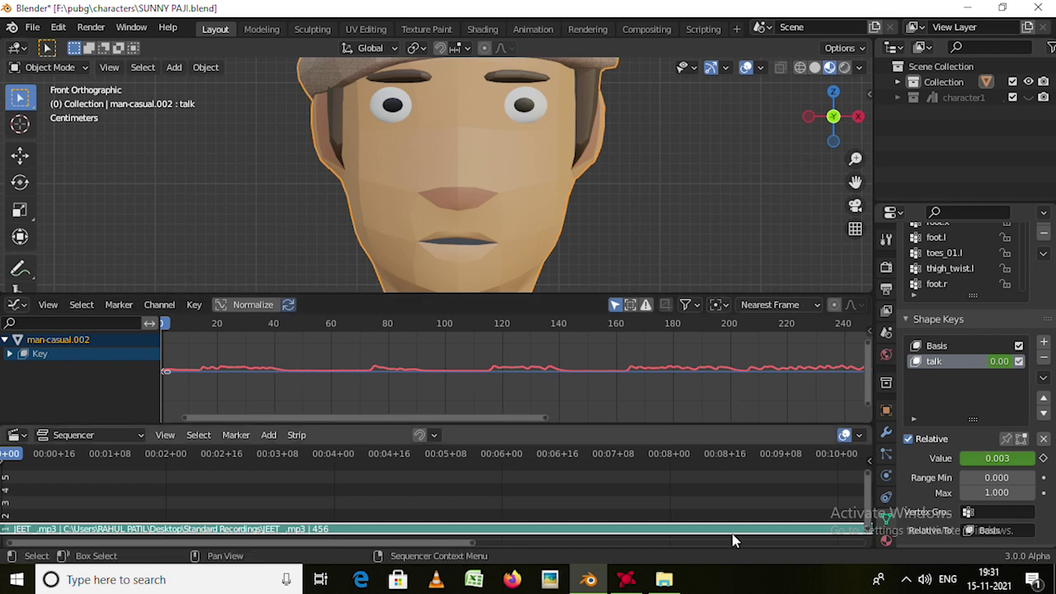
# Play the lip-sync, stop at frame 41 with talk at 0.434, and enlarge the face view.
pyautogui.press('space')
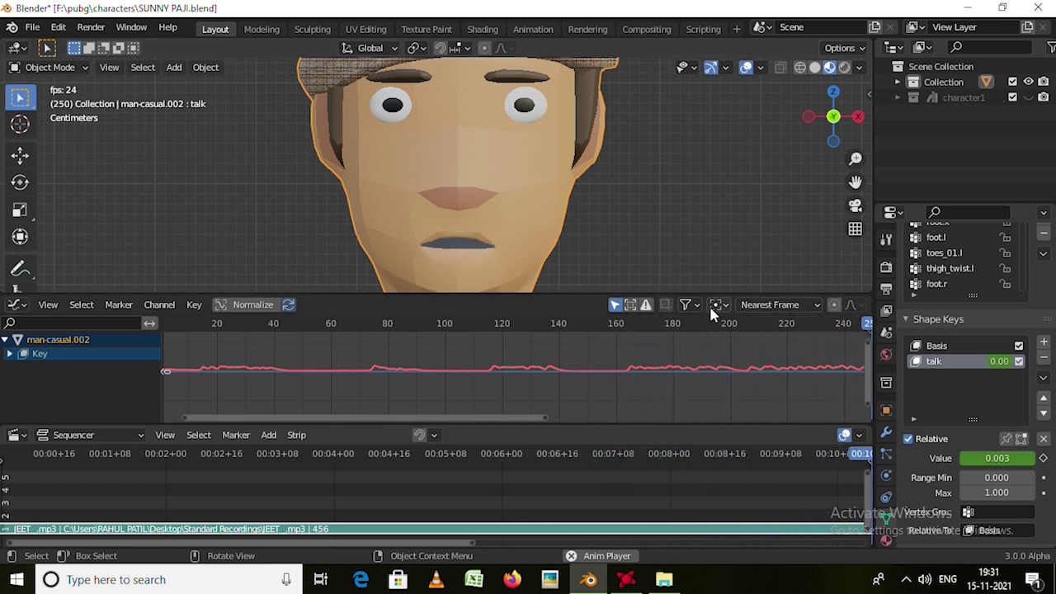
pyautogui.press('space')
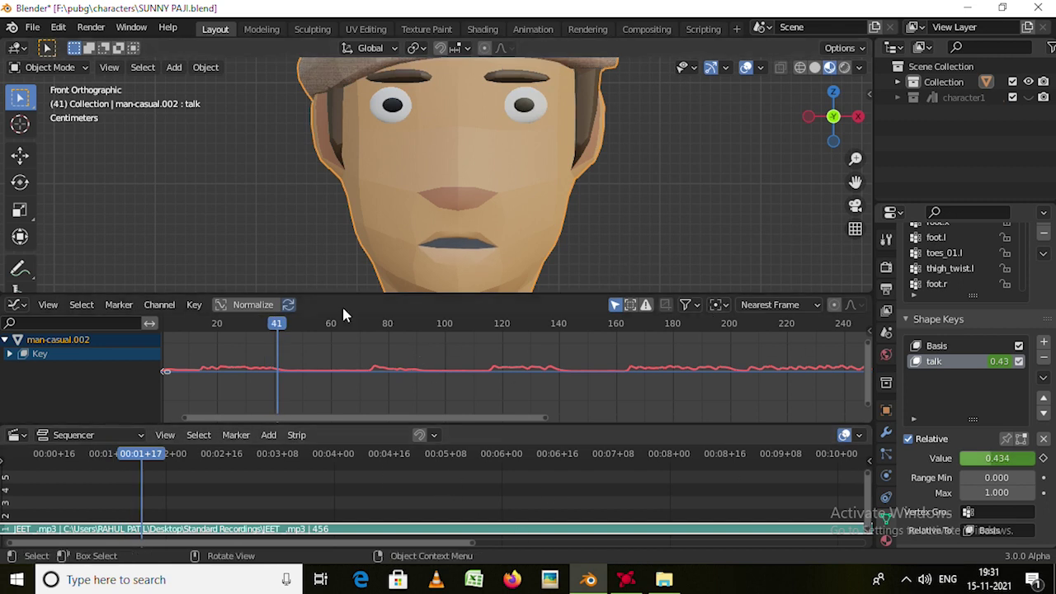
pyautogui.moveTo(438, 296)
pyautogui.mouseDown()
pyautogui.moveTo(457, 415)
pyautogui.moveTo(478, 471)
pyautogui.mouseUp()
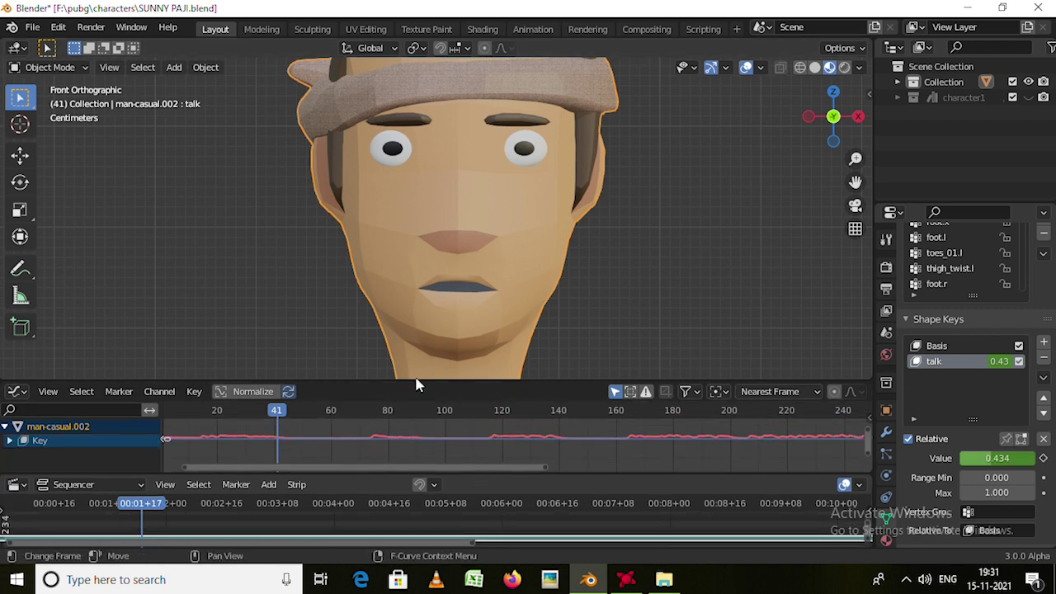
# Widen the graph editor, replay the lip-sync at 24 fps, then enlarge the face view again.
pyautogui.moveTo(417, 383); pyautogui.dragTo(396, 289)
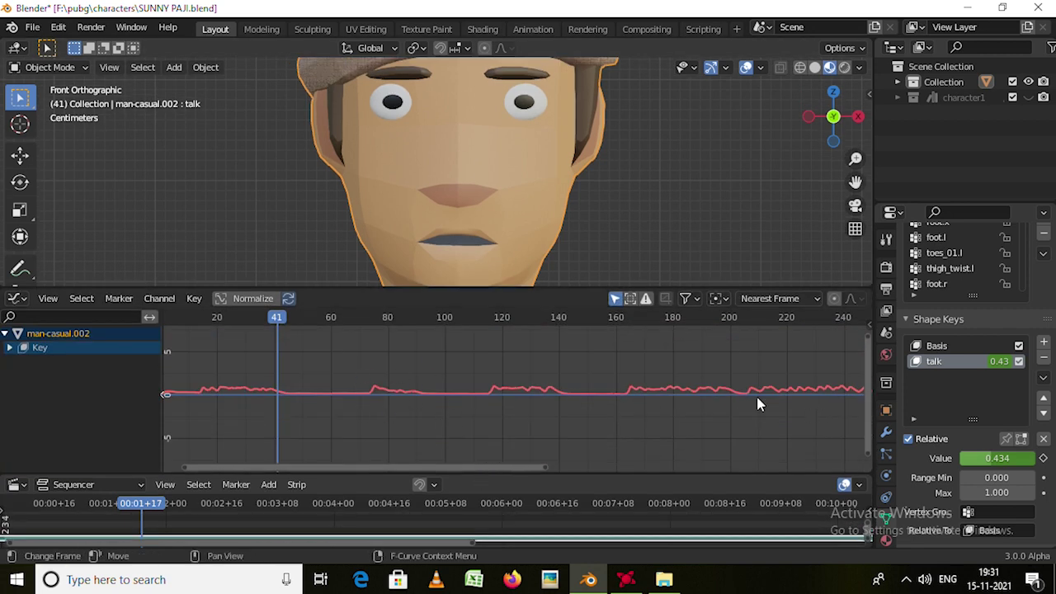
pyautogui.press('space')
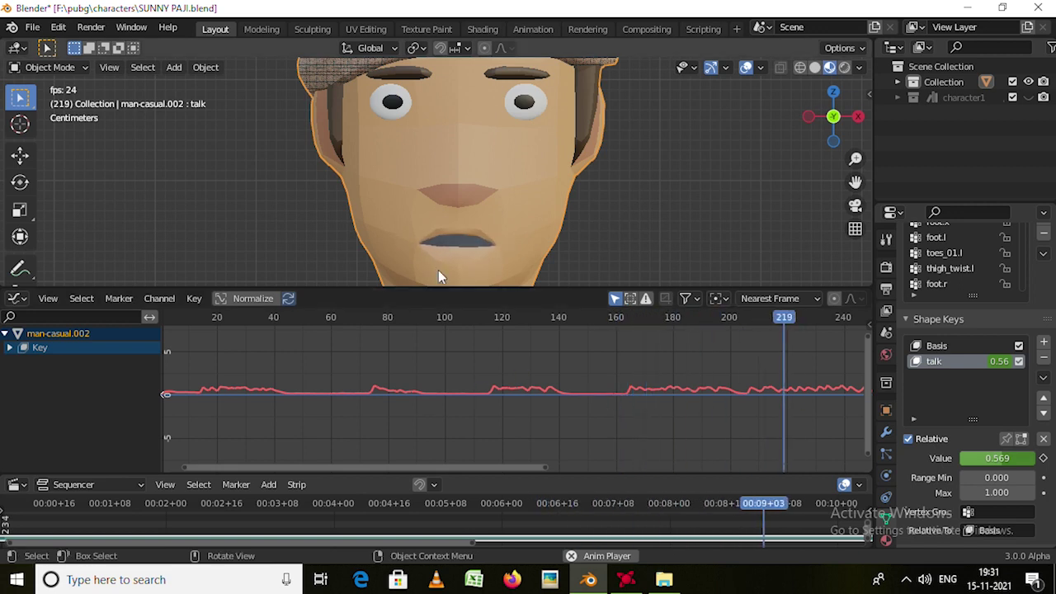
pyautogui.moveTo(451, 286); pyautogui.dragTo(451, 351)
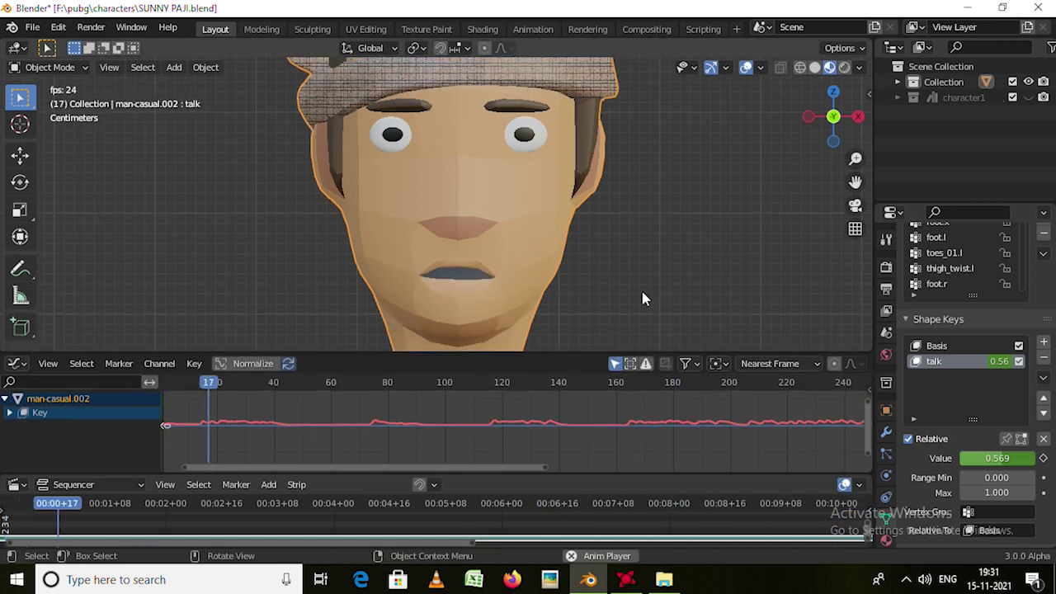